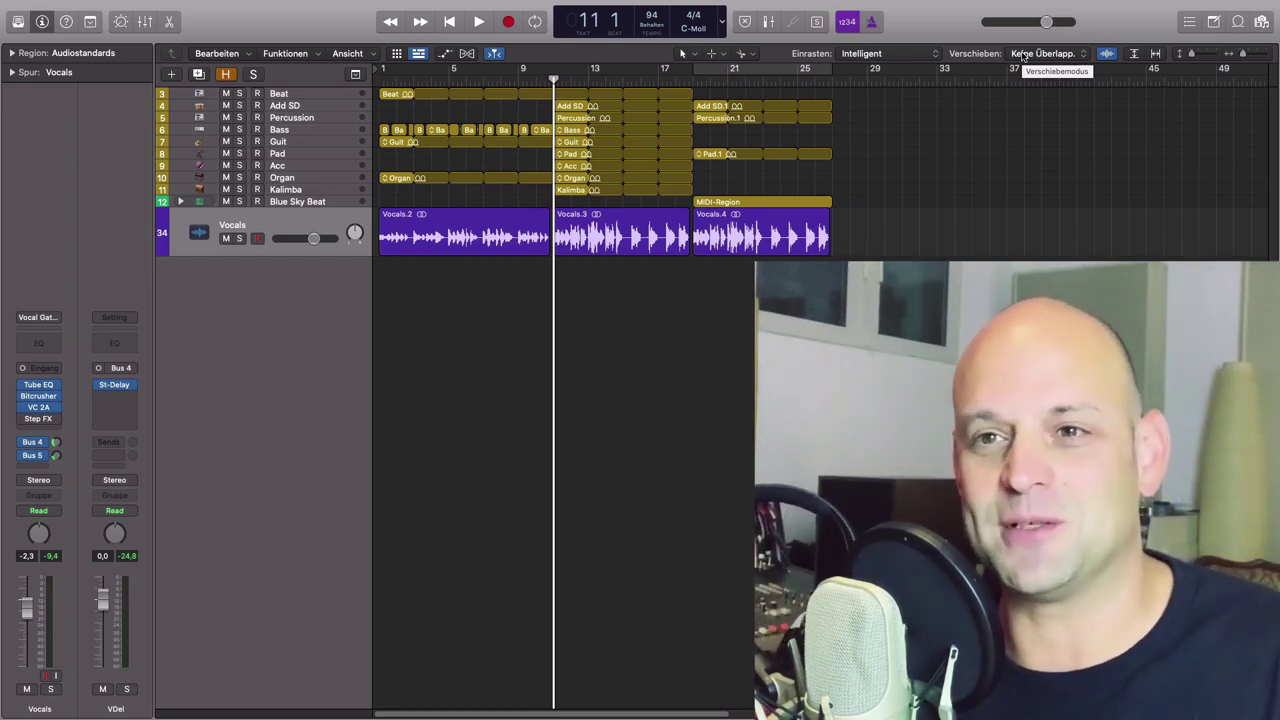
# Step: Play the song from bar 11 and inspect the Stereo Delay settings on the VDel channel
pyautogui.press('space')
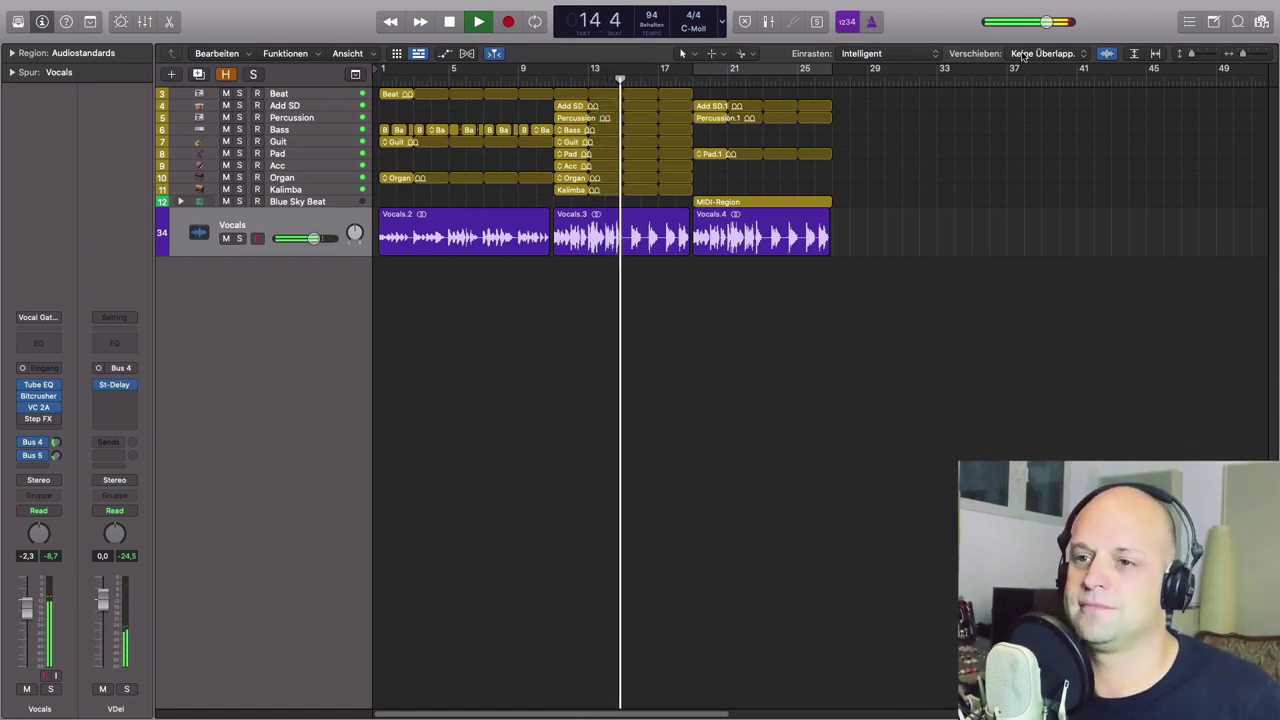
pyautogui.click(114, 384)
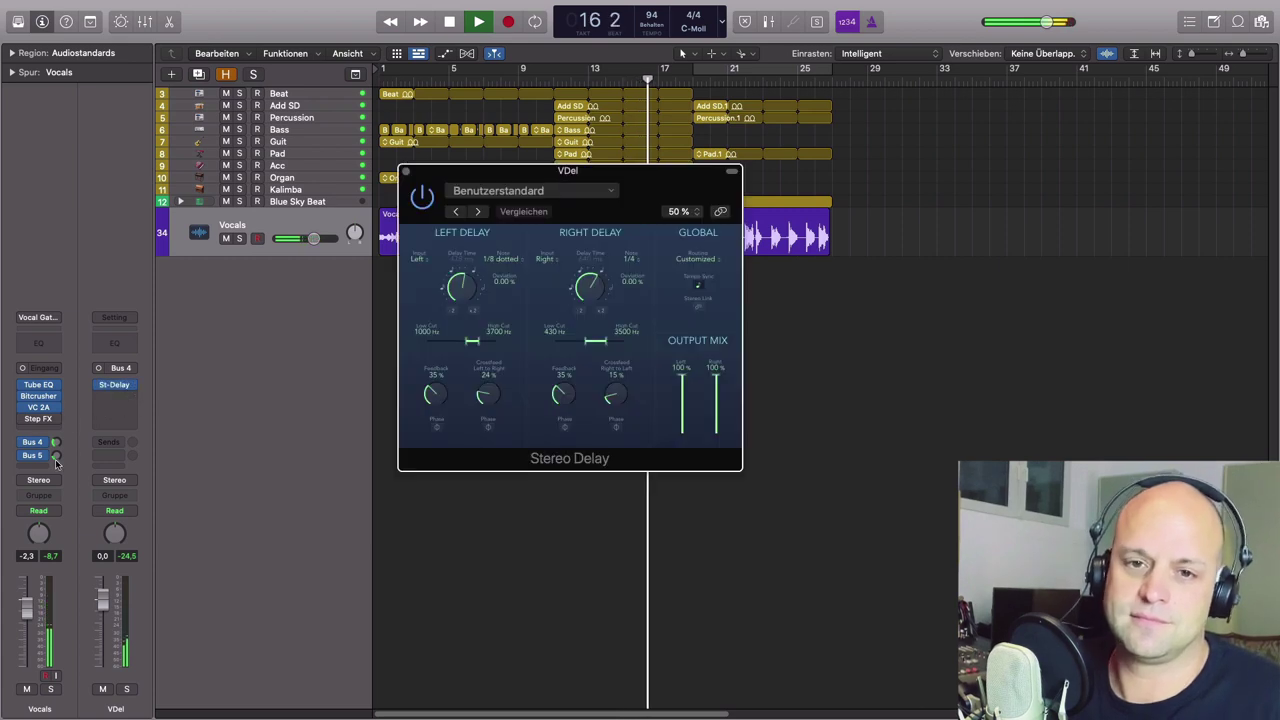
pyautogui.moveTo(57, 442)
pyautogui.mouseDown()
pyautogui.moveTo(57, 430)
pyautogui.moveTo(57, 451)
pyautogui.mouseUp()
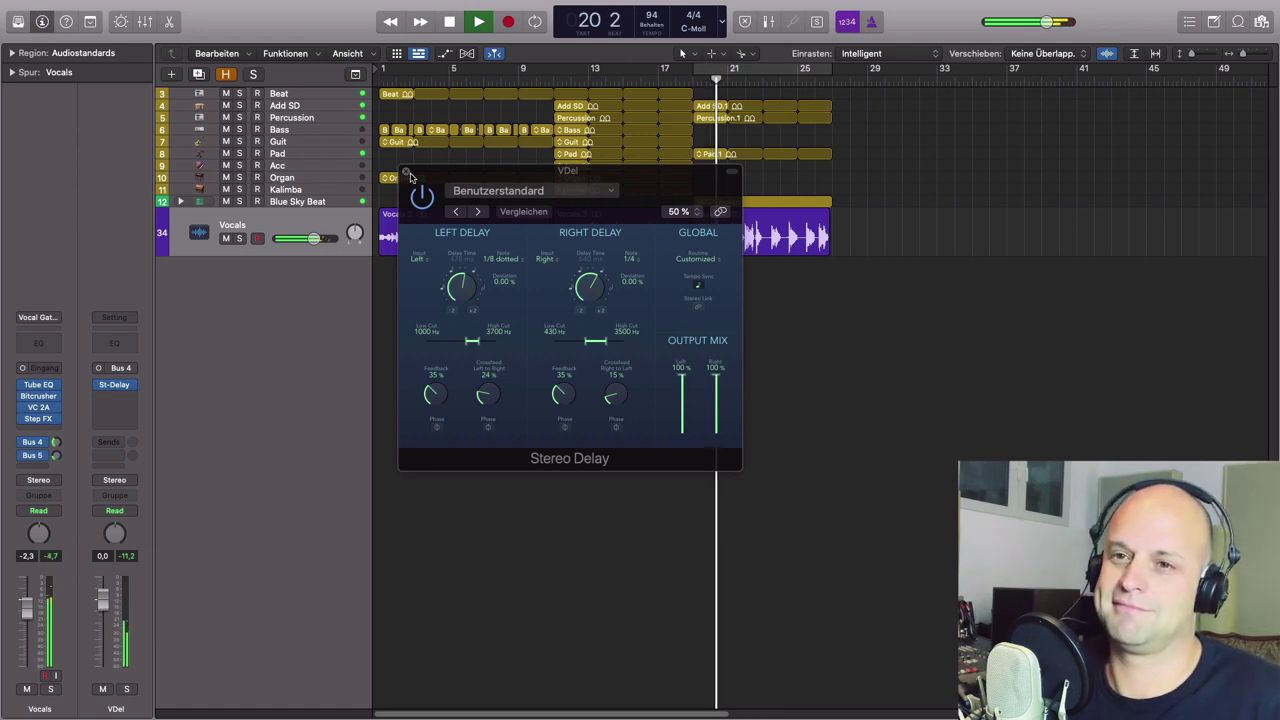
pyautogui.moveTo(407, 177); pyautogui.dragTo(745, 244)
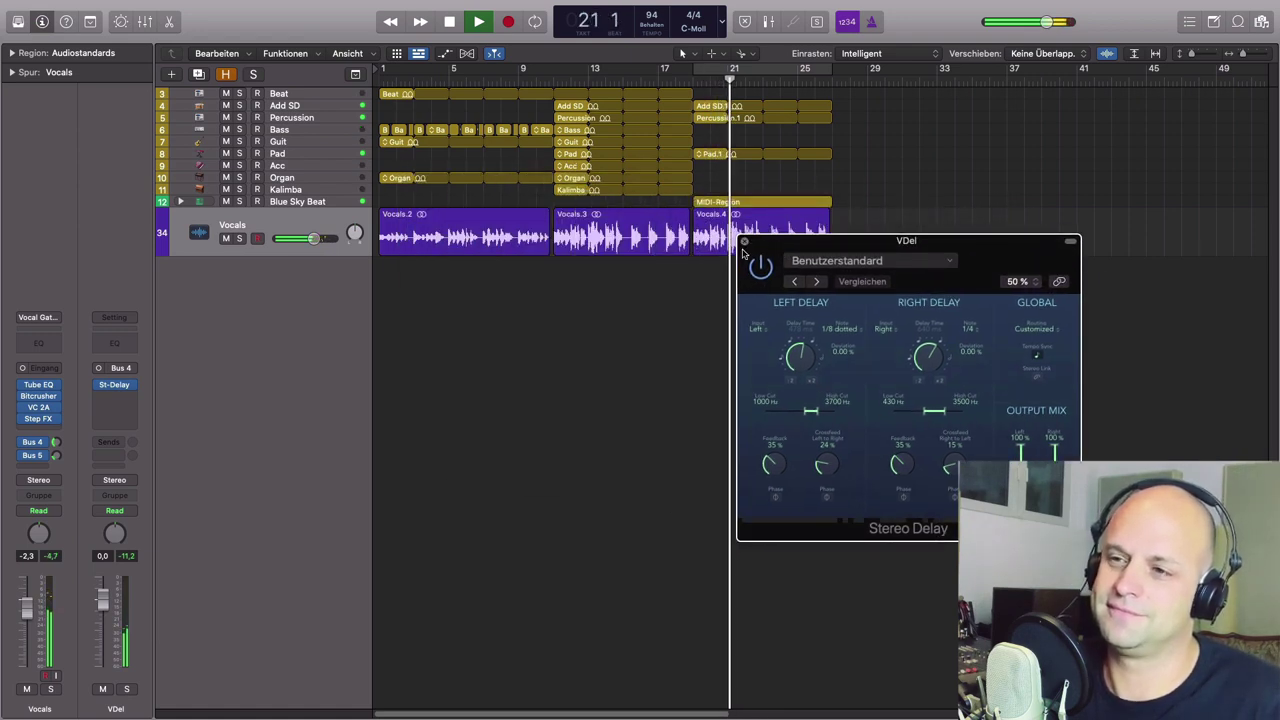
pyautogui.click(744, 243)
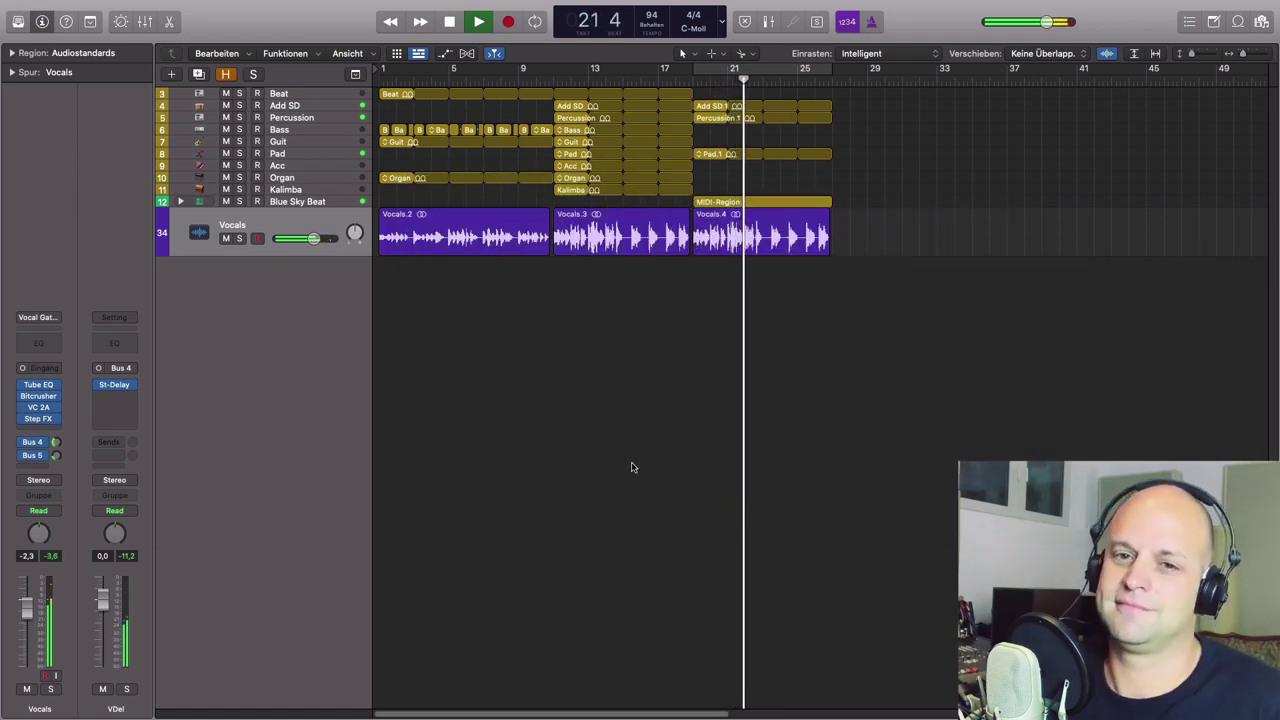
# Step: Listen to the Vocals track soloed while inspecting its Step FX plug-in, and switch solo off again after stopping playback
pyautogui.click(51, 689)
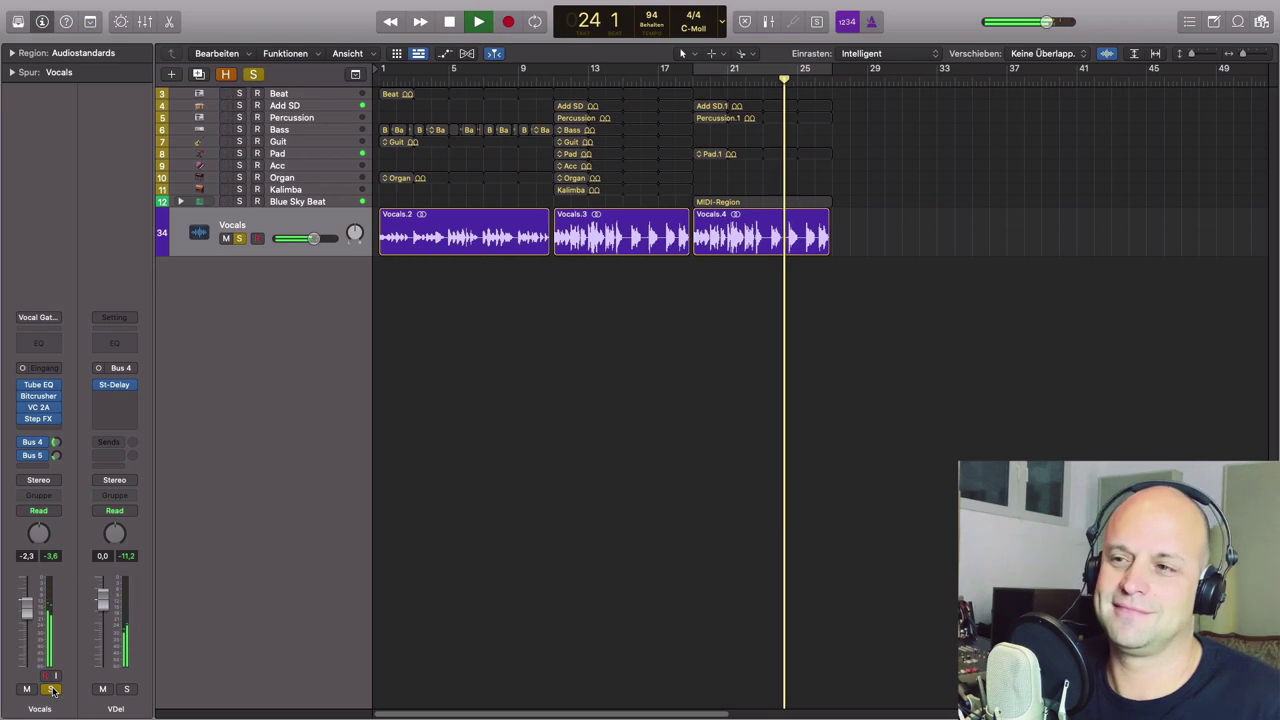
pyautogui.click(40, 420)
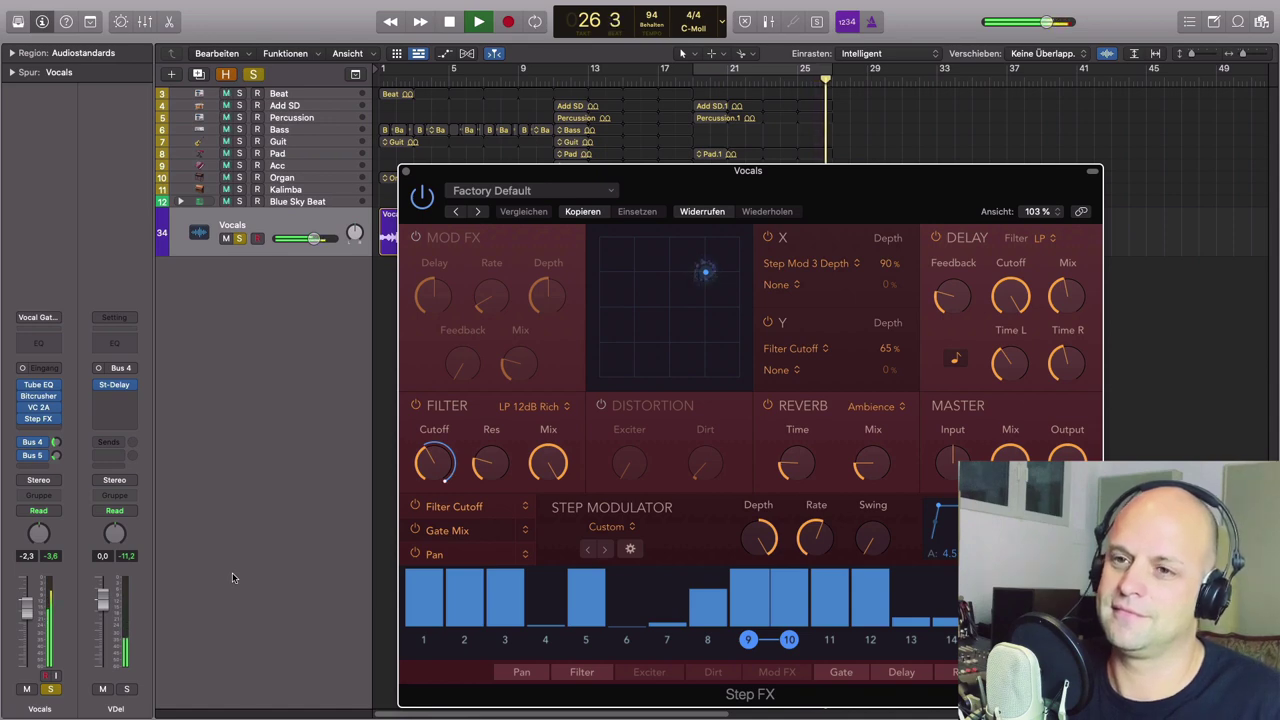
pyautogui.press('space')
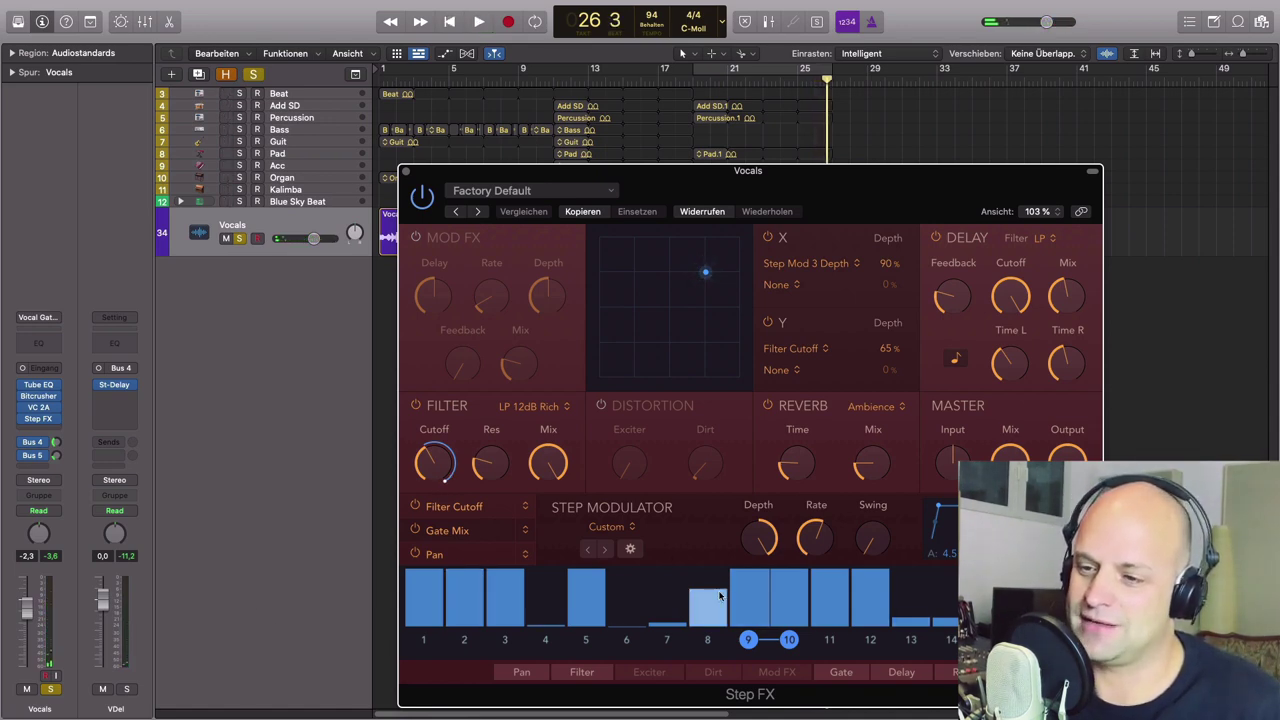
pyautogui.click(405, 174)
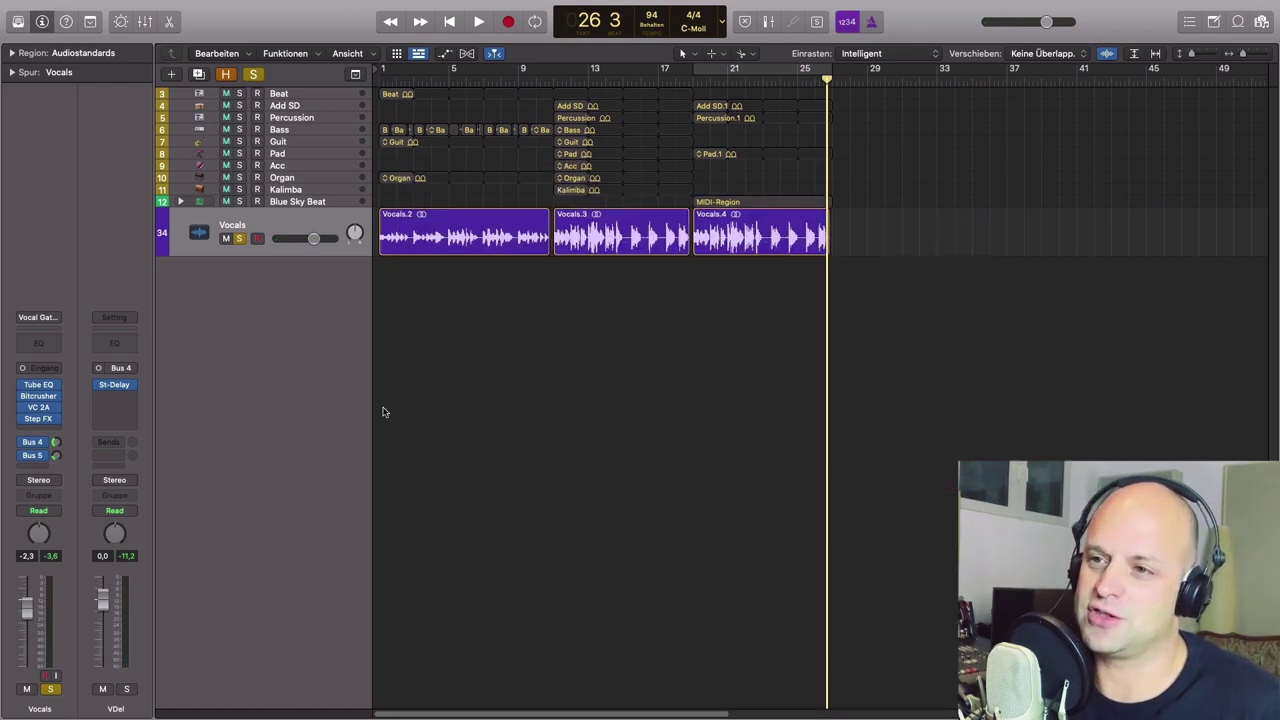
pyautogui.click(49, 689)
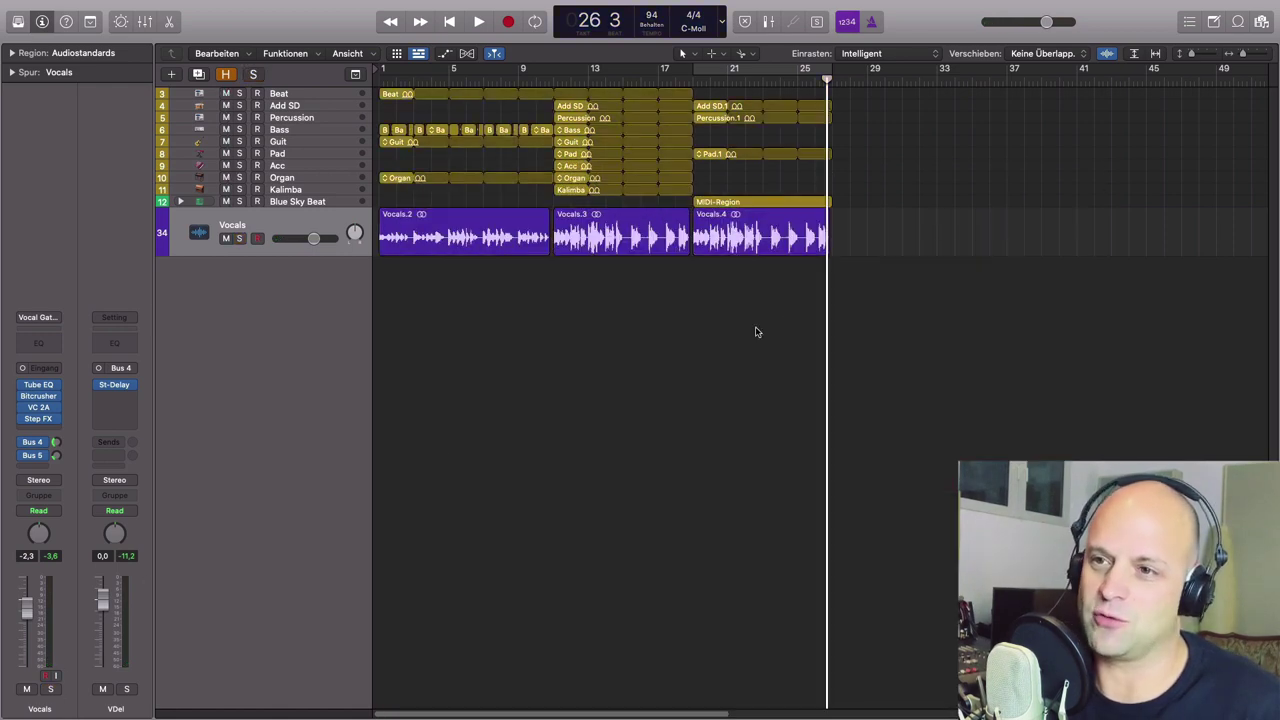
# Step: Solo the Vocals track with the playhead at bar 1 and switch out both sections of its Vintage Tube EQ
pyautogui.click(555, 80)
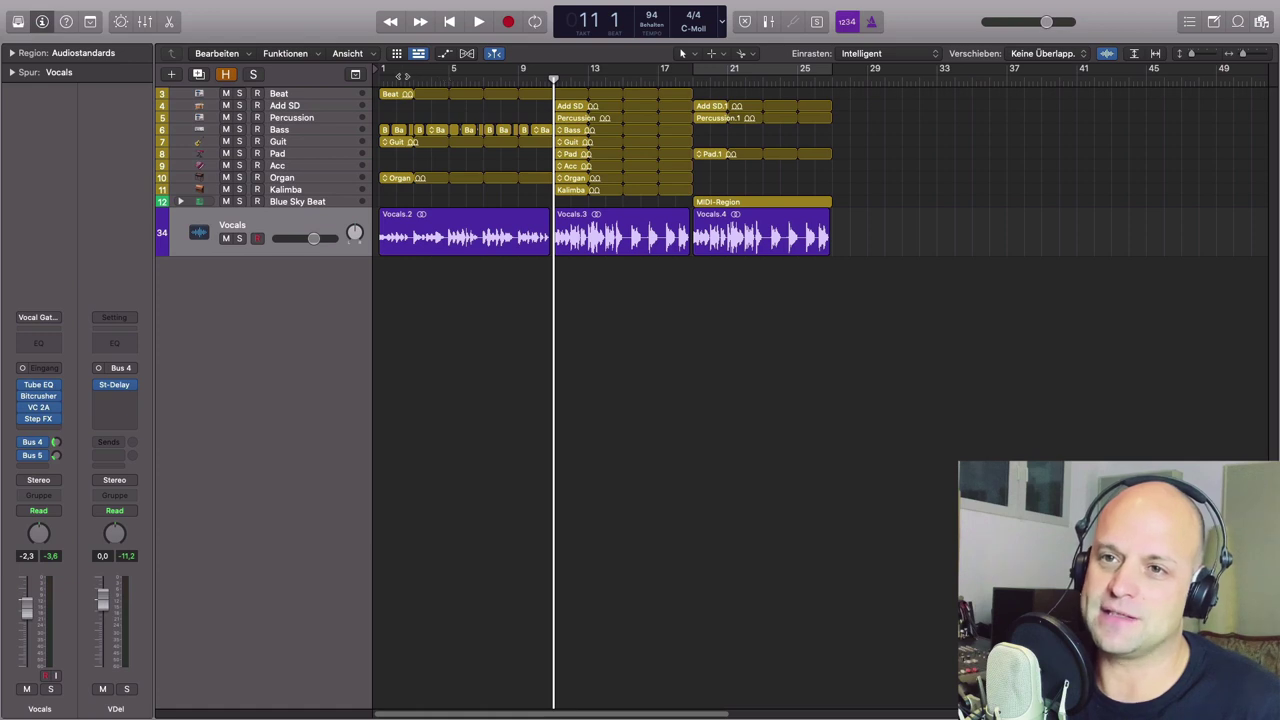
pyautogui.click(380, 80)
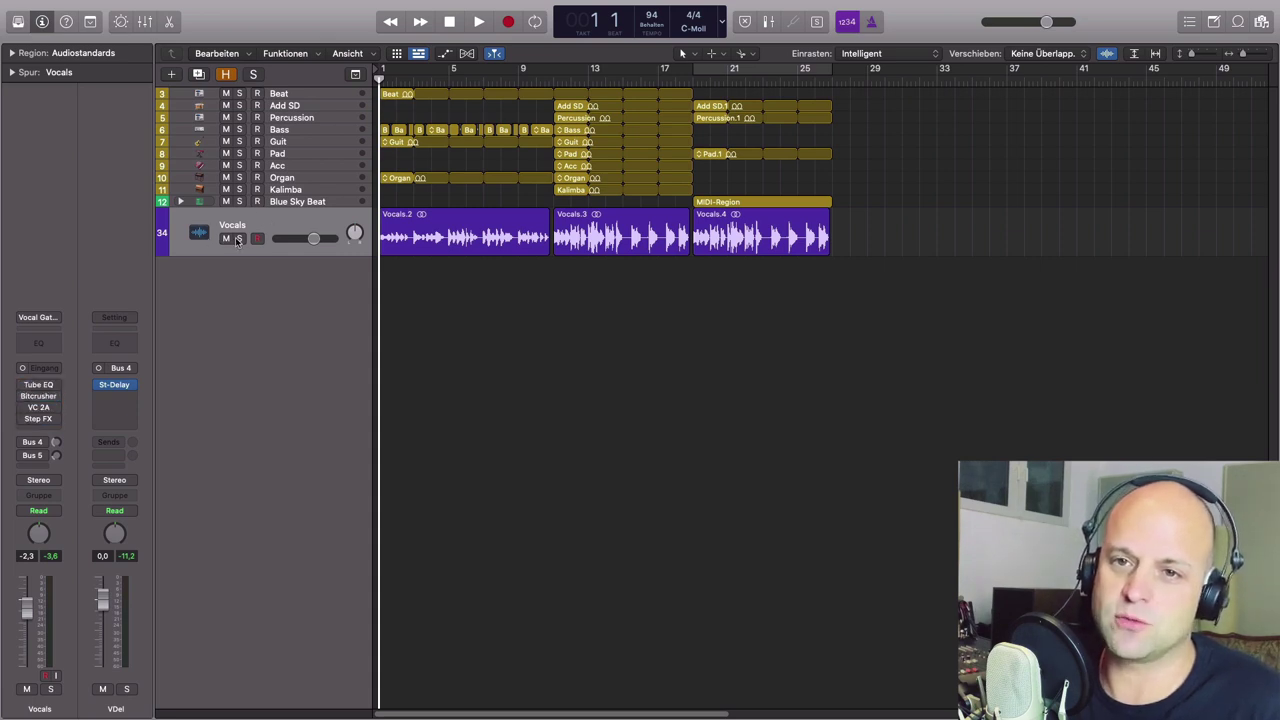
pyautogui.click(238, 239)
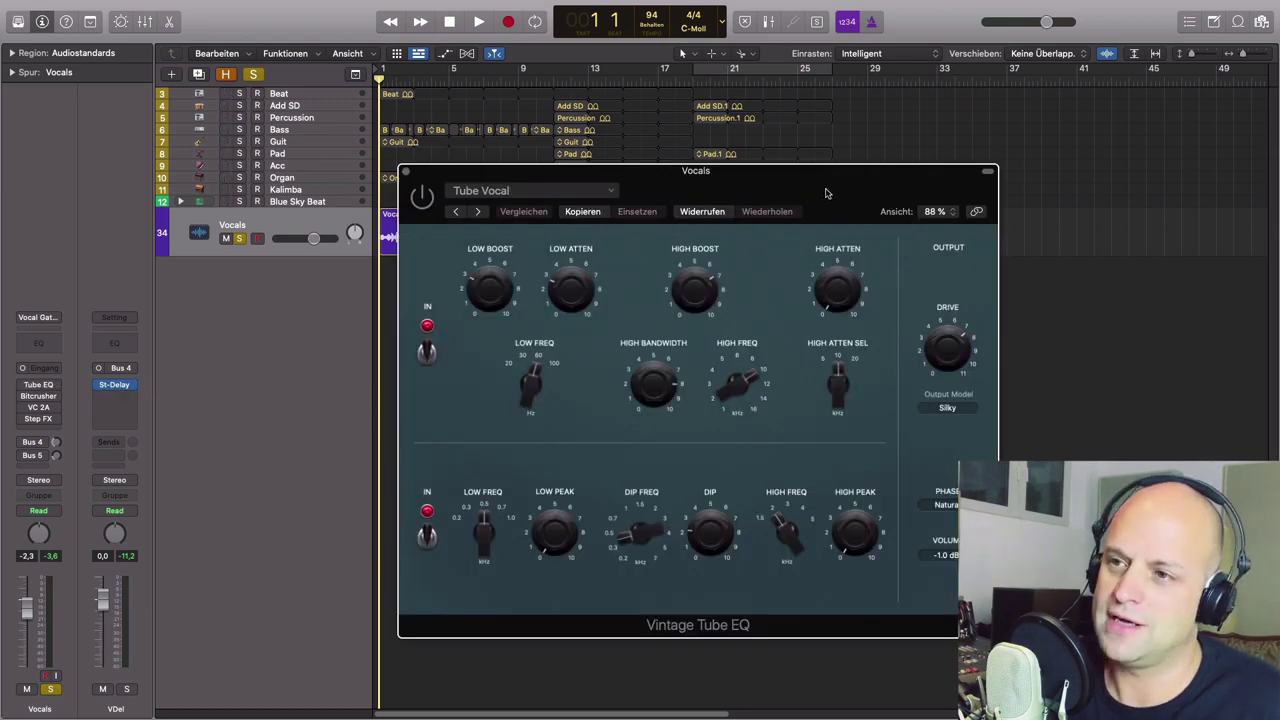
pyautogui.moveTo(826, 193); pyautogui.dragTo(1016, 157)
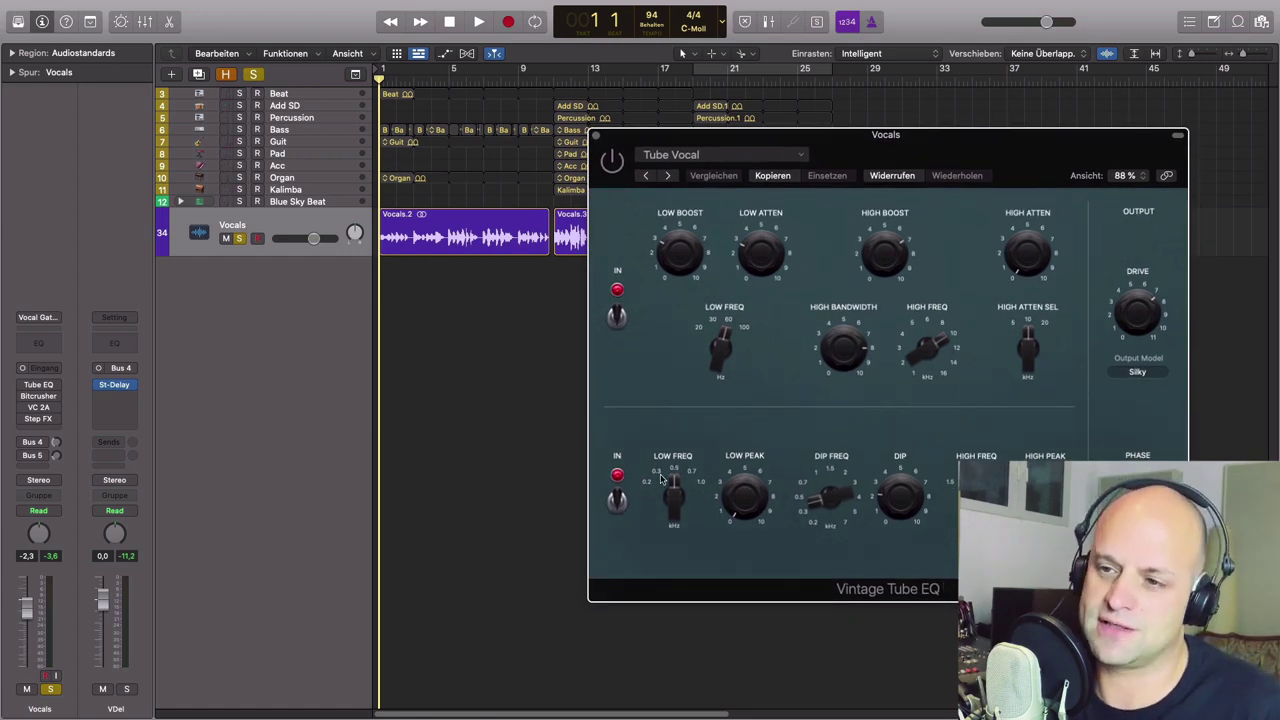
pyautogui.click(618, 503)
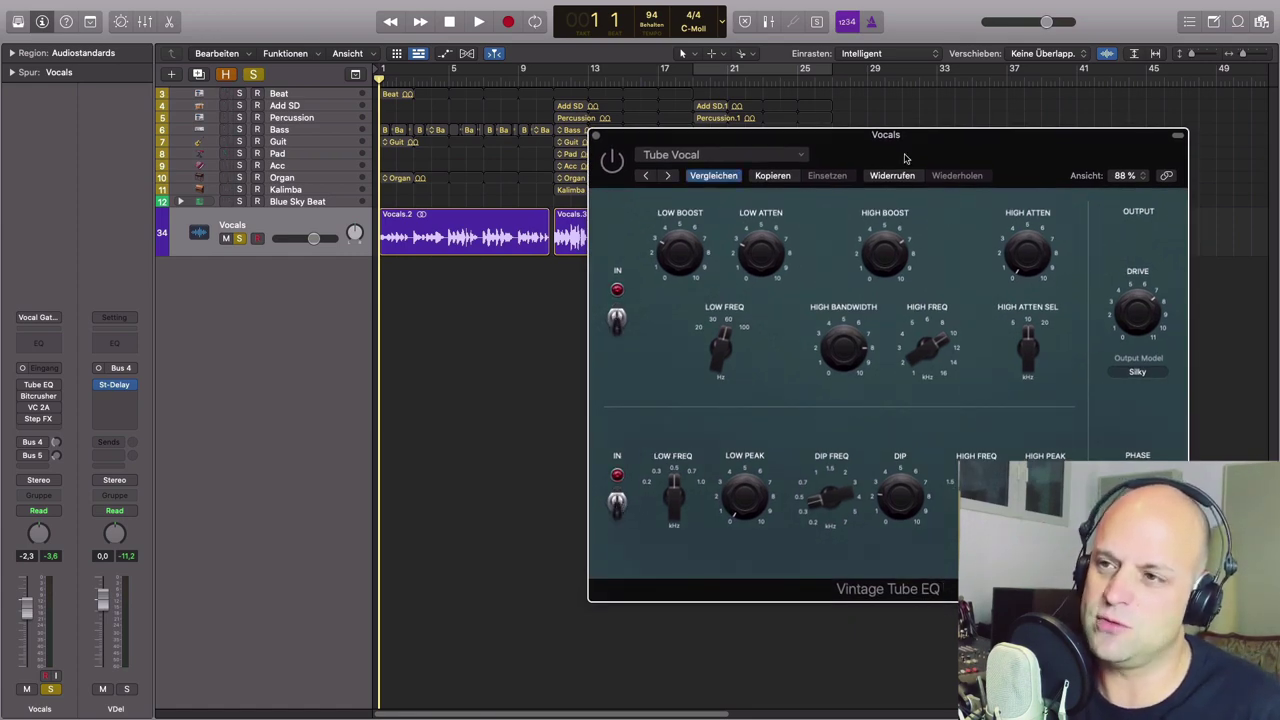
pyautogui.moveTo(905, 158); pyautogui.dragTo(949, 205)
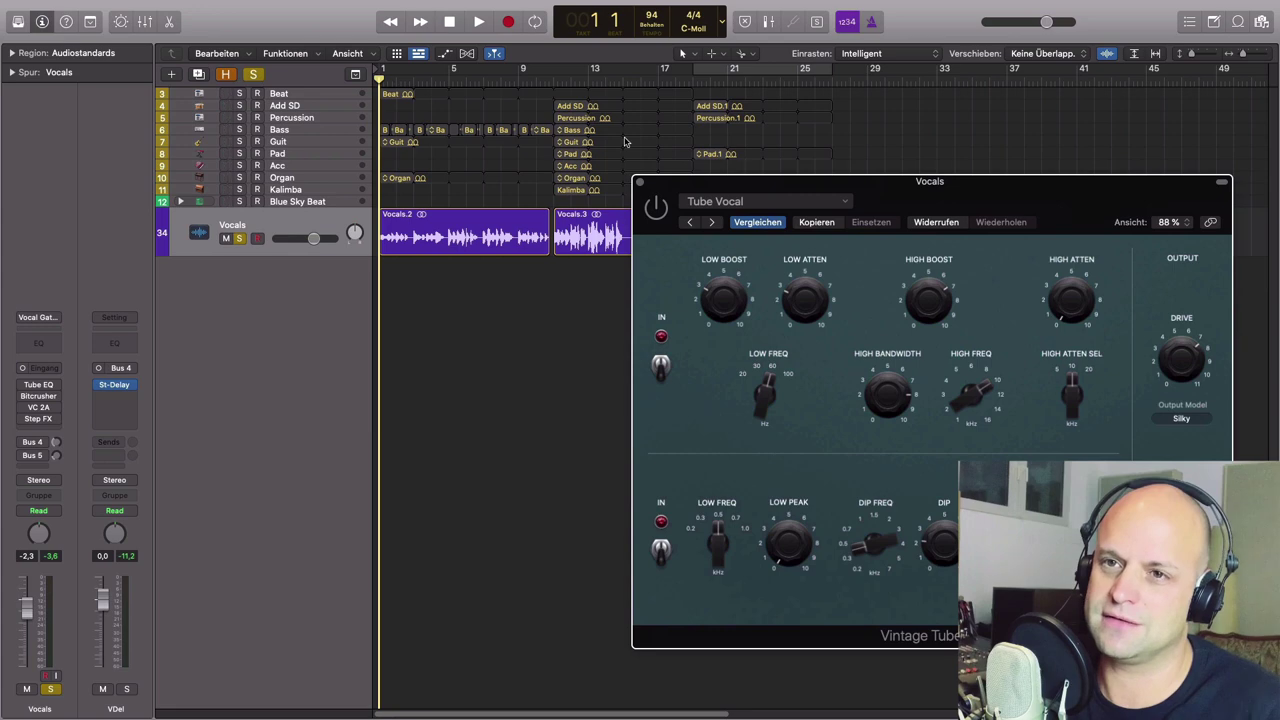
# Step: Enable the Vintage Tube EQ and switch in both its sections while playing the soloed vocals near the start of the song
pyautogui.click(409, 82)
pyautogui.press('space')
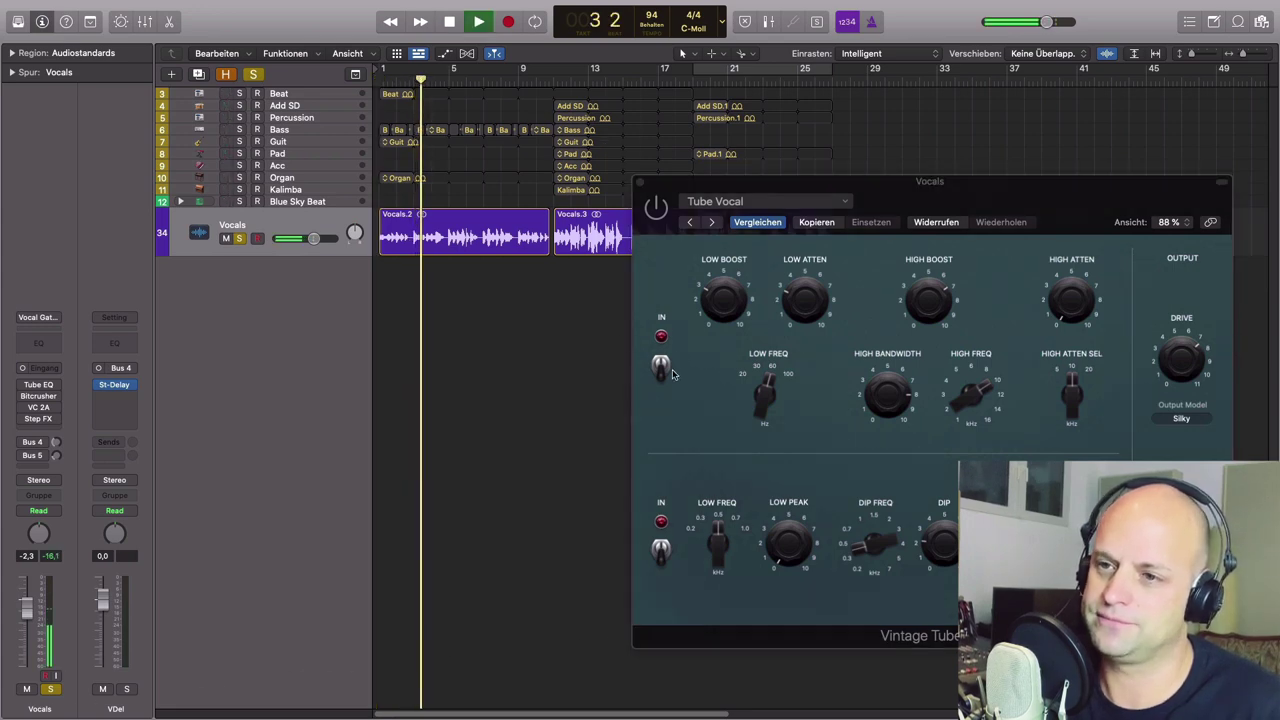
pyautogui.click(651, 274)
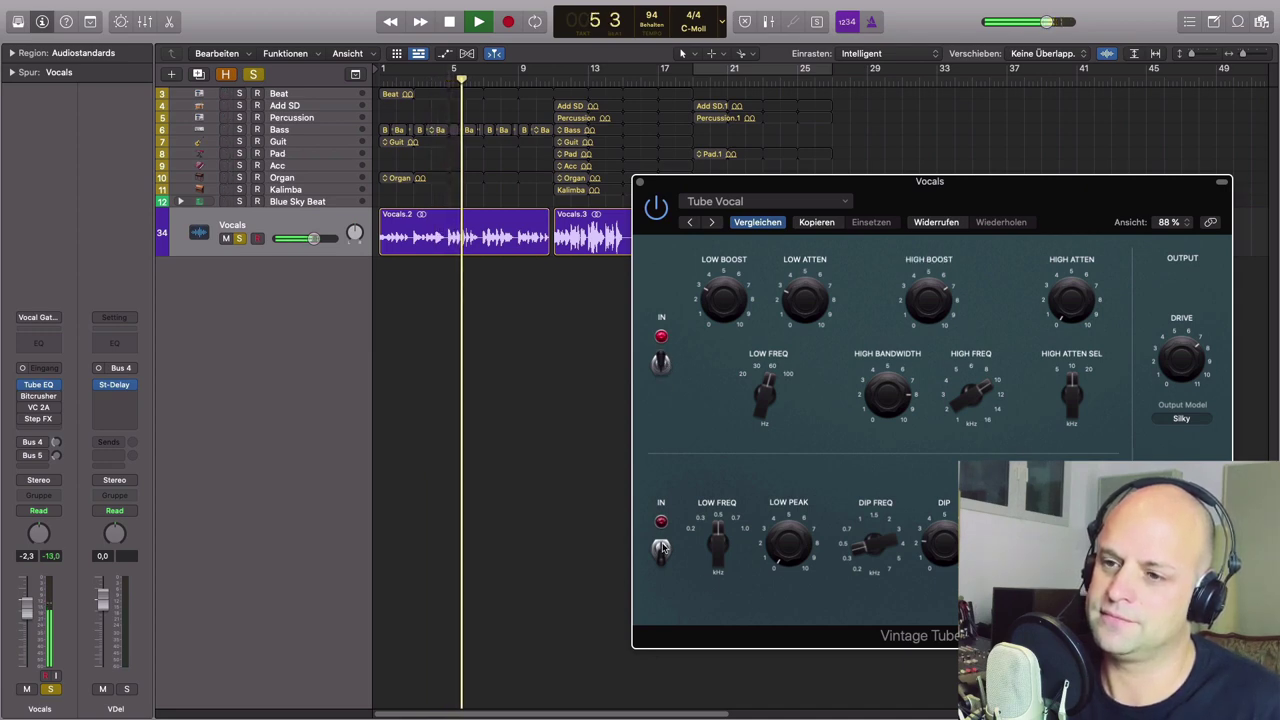
pyautogui.click(661, 547)
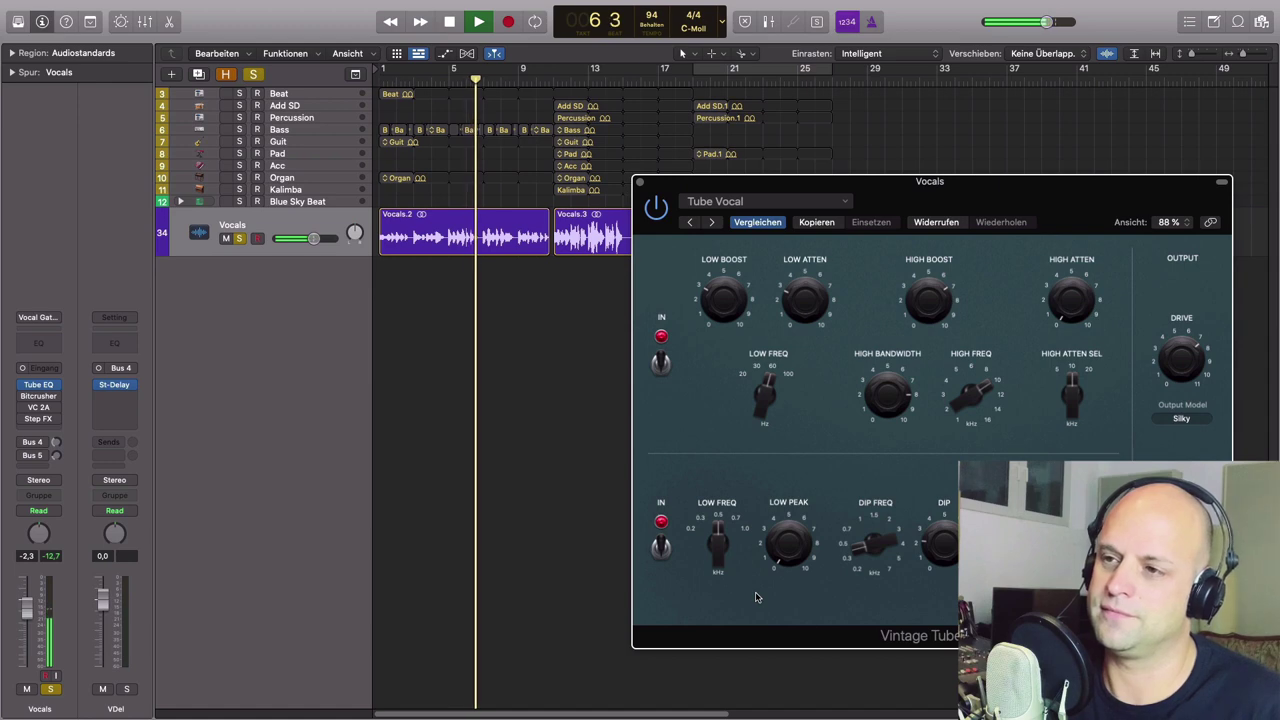
pyautogui.press('space')
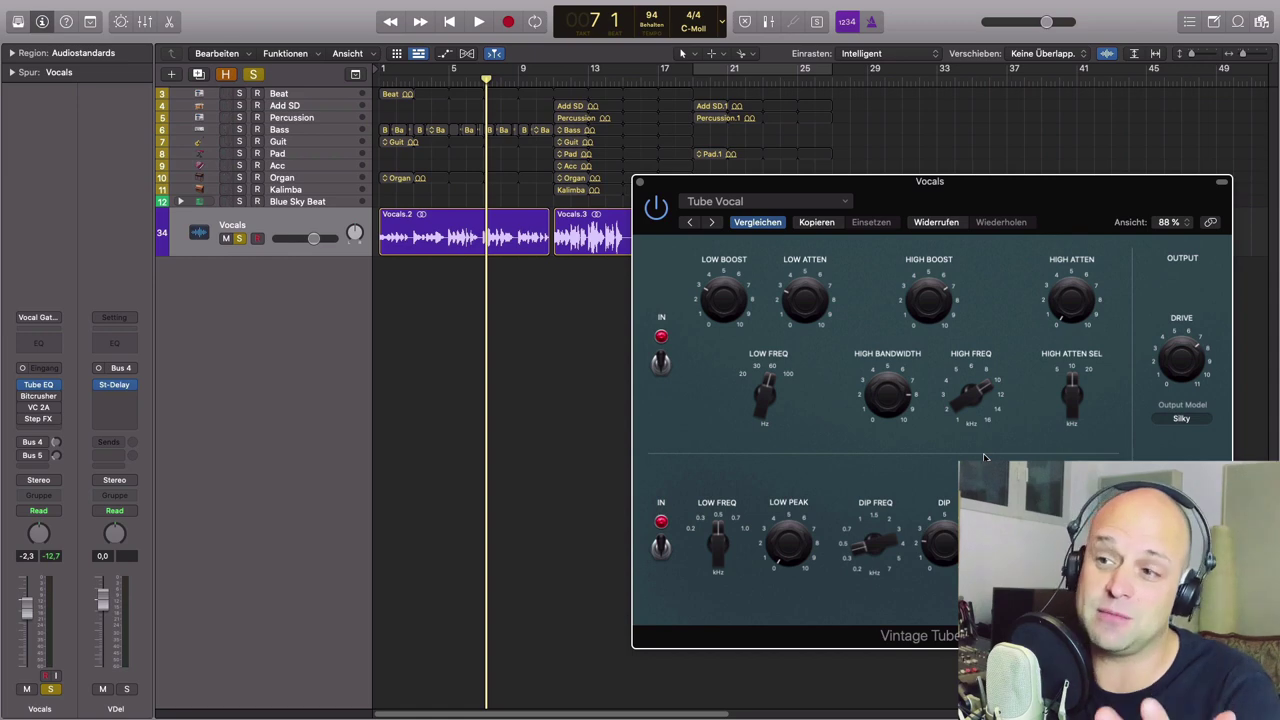
pyautogui.moveTo(1012, 214); pyautogui.dragTo(933, 222)
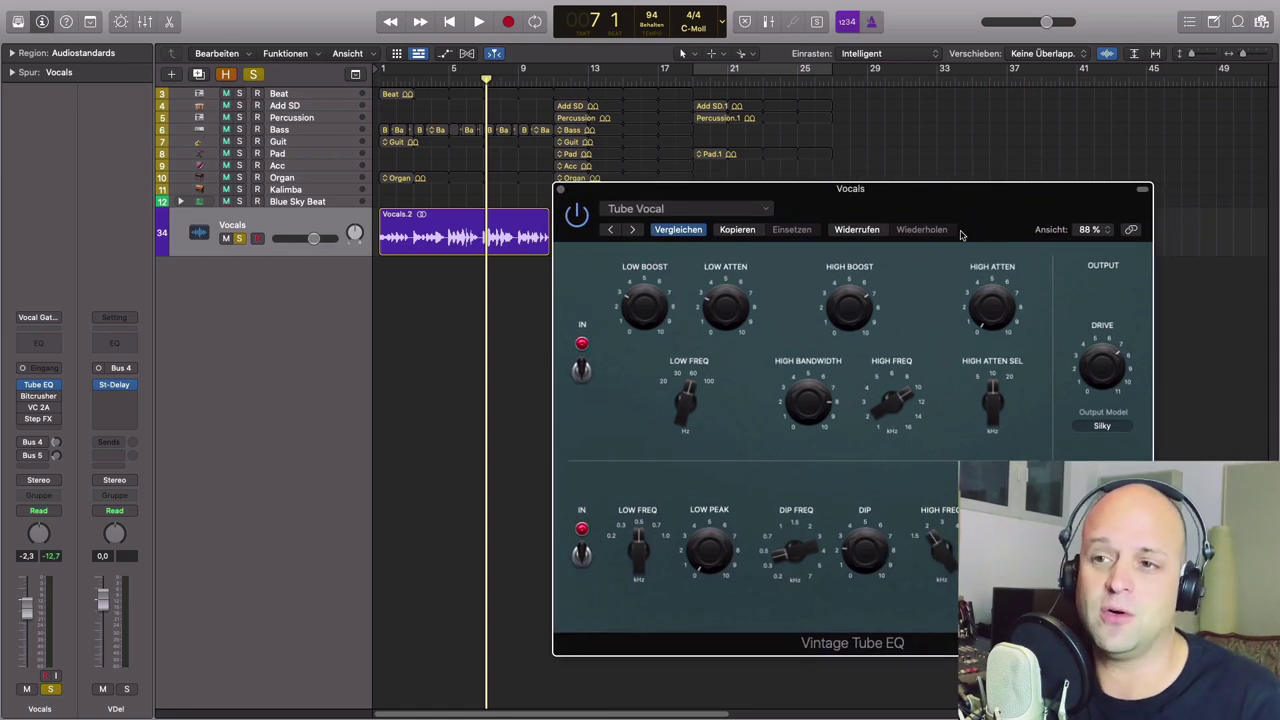
pyautogui.click(560, 189)
# Step: Try 1x Downsampling in the vocals' Bitcrusher and enable the effect at 2x with the playhead at bar 3
pyautogui.click(40, 397)
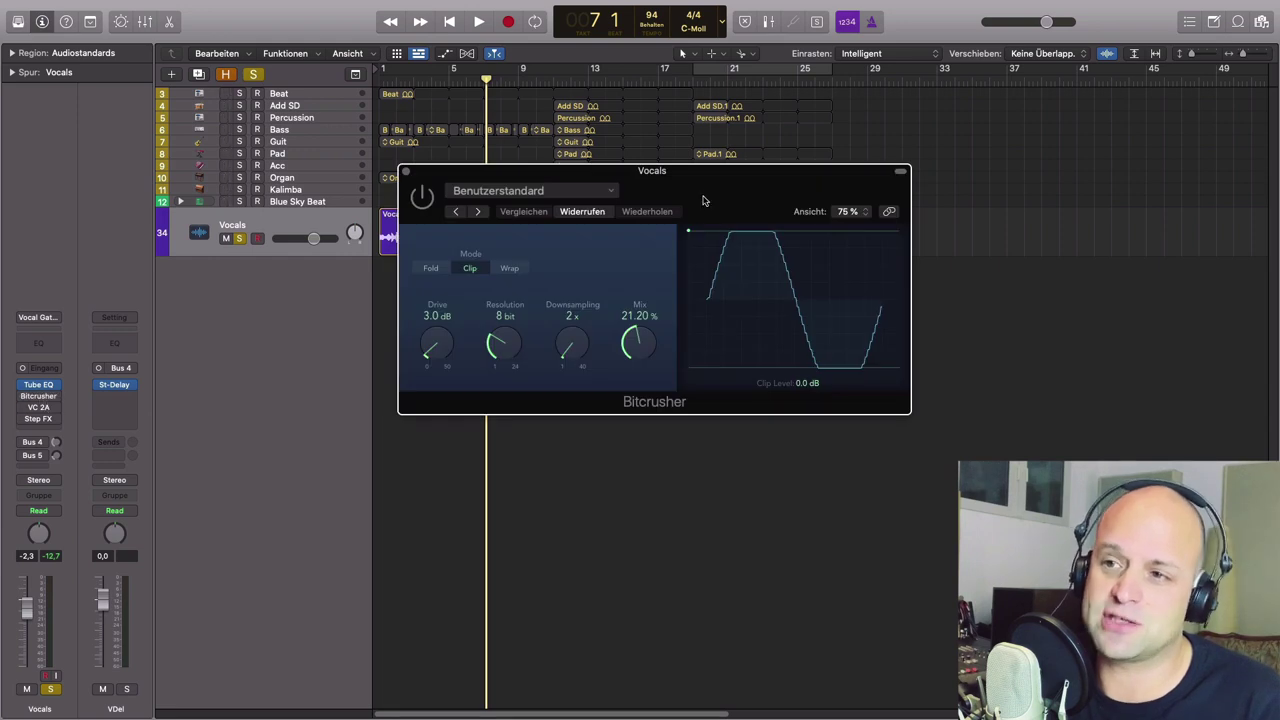
pyautogui.moveTo(703, 201); pyautogui.dragTo(760, 192)
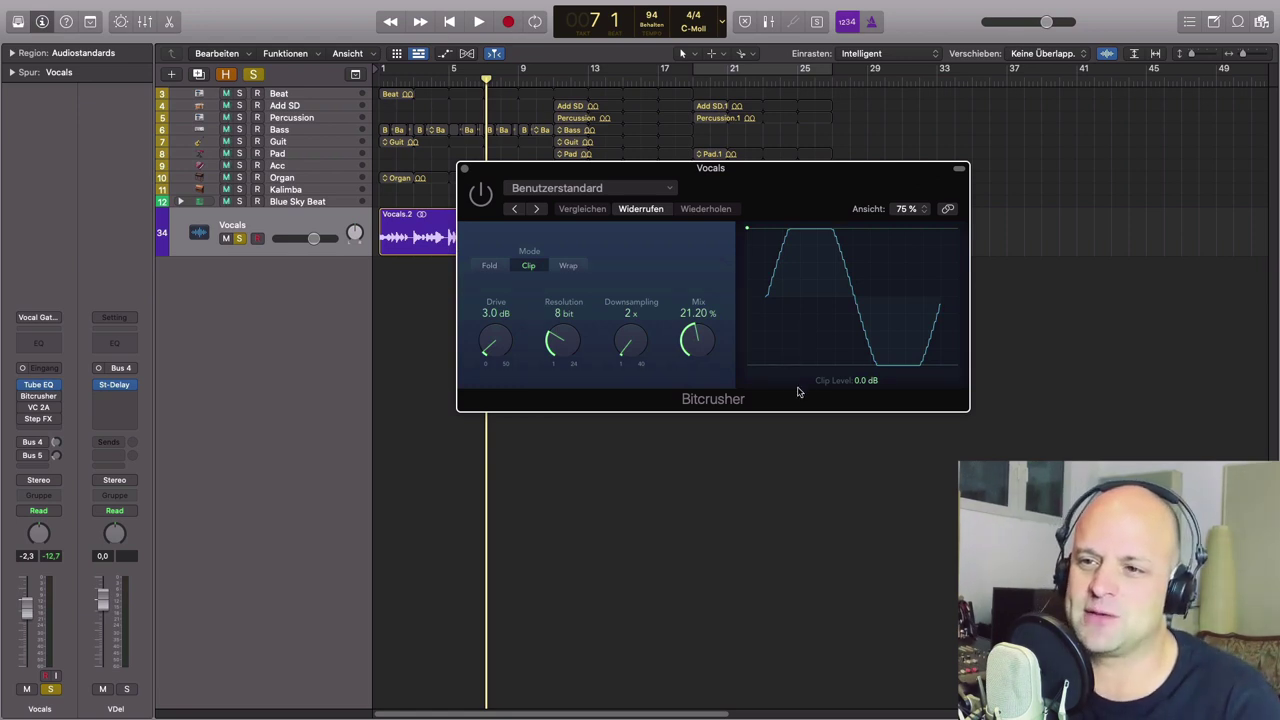
pyautogui.moveTo(774, 200); pyautogui.dragTo(751, 202)
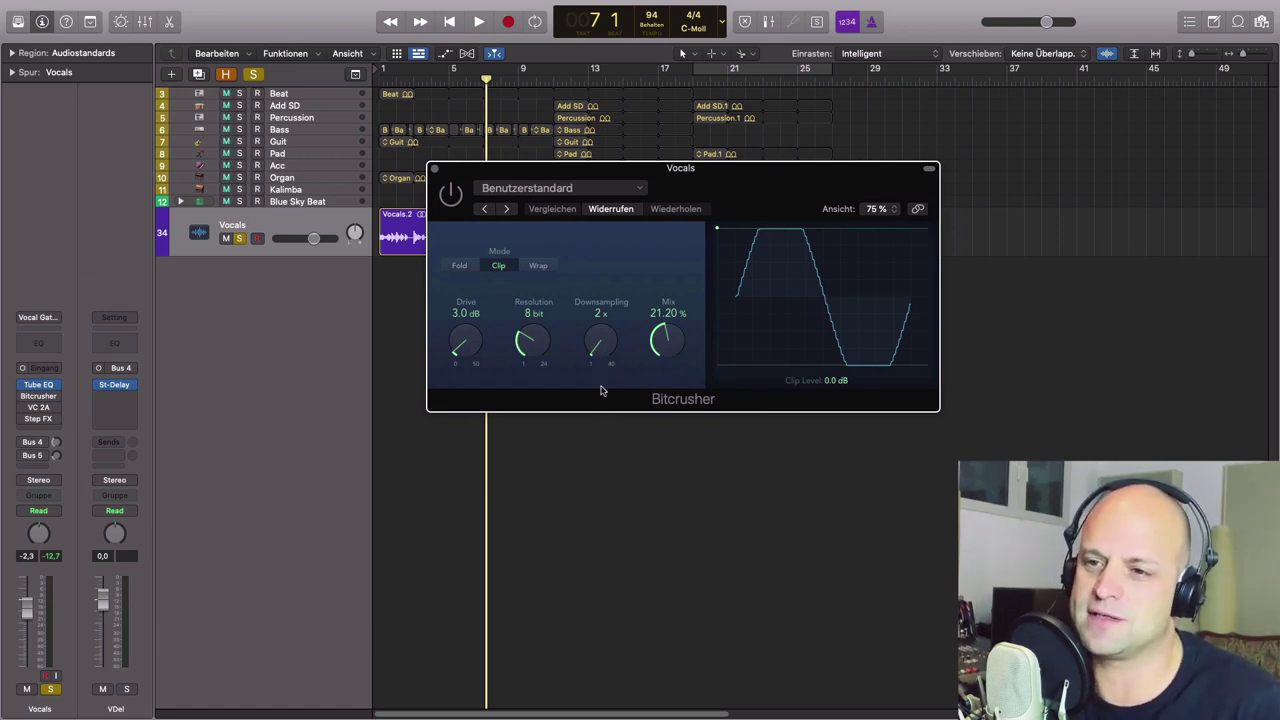
pyautogui.moveTo(603, 350); pyautogui.dragTo(608, 381)
pyautogui.click(420, 86)
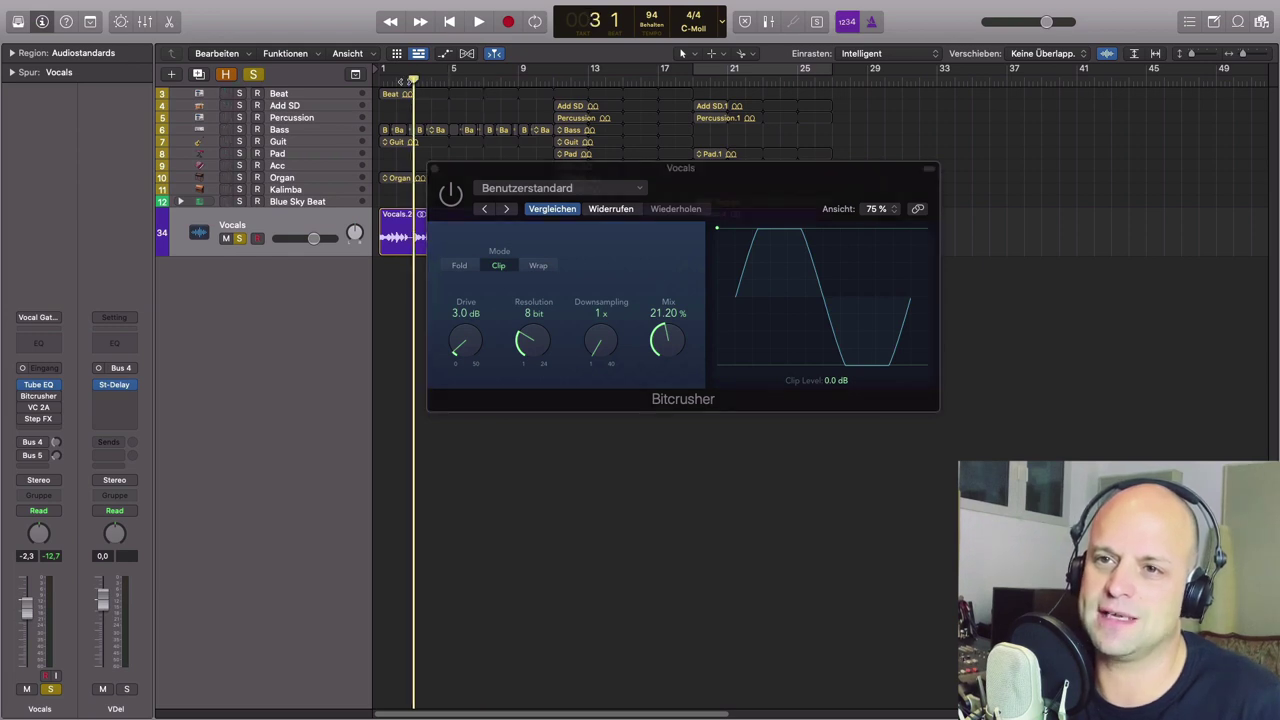
pyautogui.click(401, 79)
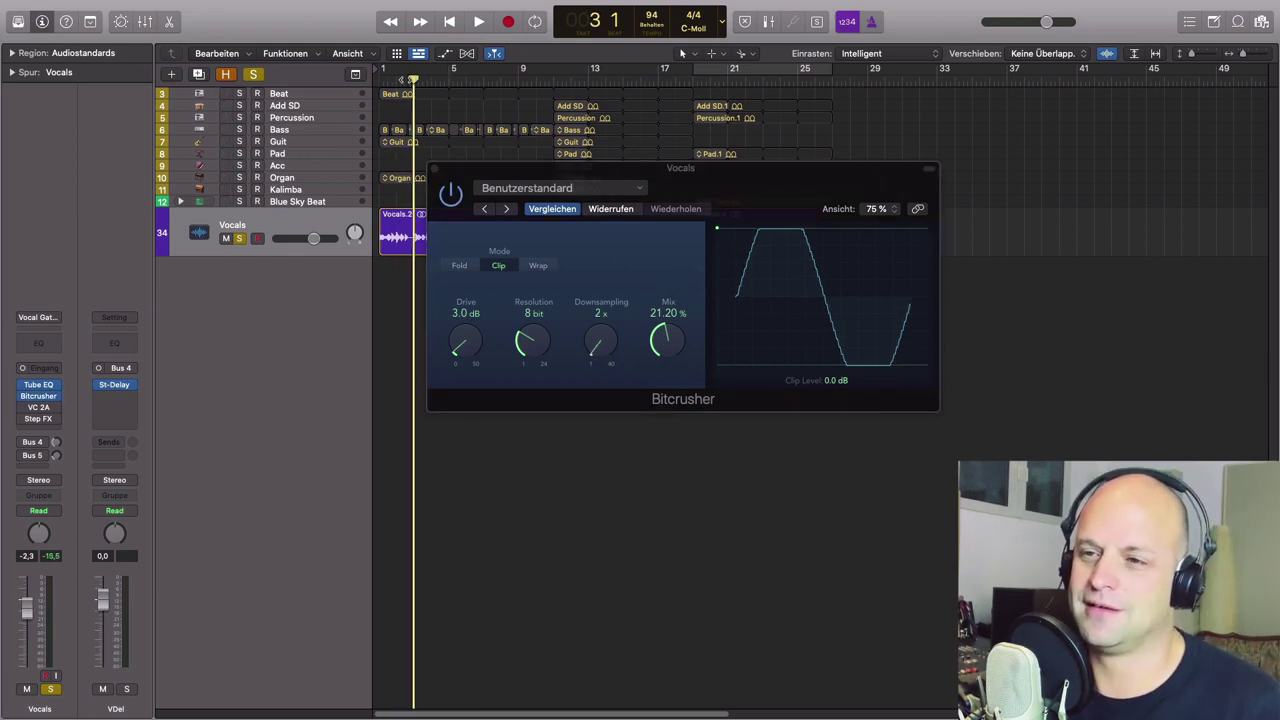
# Step: Play the soloed vocals and set the Bitcrusher's Mix to 19.40 % with Downsampling at 2x
pyautogui.press('space')
pyautogui.moveTo(600, 346); pyautogui.dragTo(560, 344)
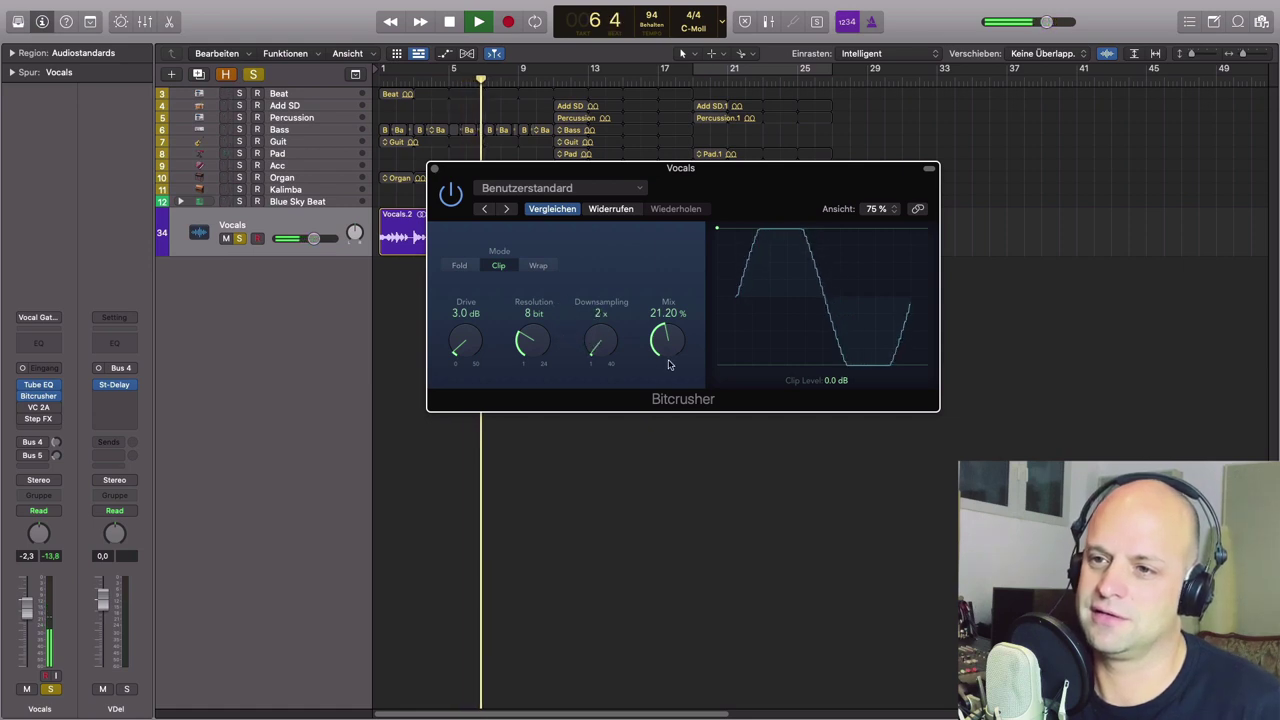
pyautogui.moveTo(666, 342)
pyautogui.mouseDown()
pyautogui.moveTo(647, 284)
pyautogui.moveTo(646, 352)
pyautogui.mouseUp()
pyautogui.press('space')
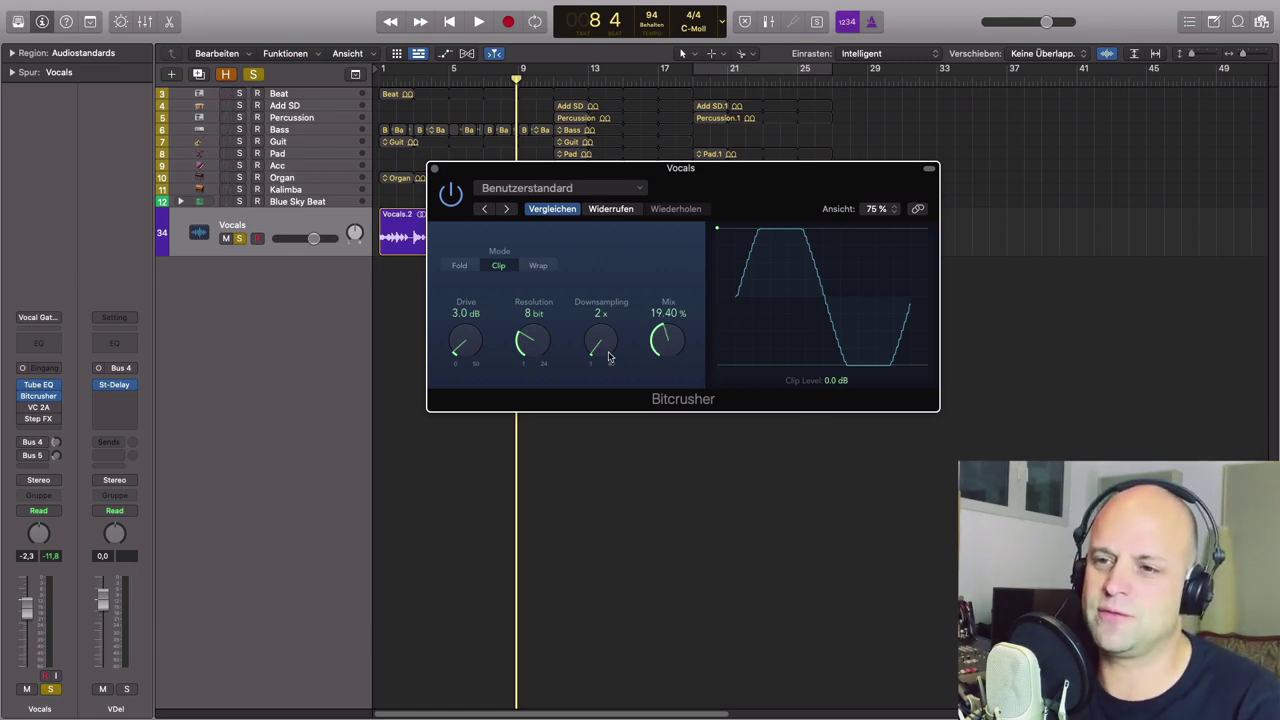
pyautogui.moveTo(608, 357)
pyautogui.mouseDown()
pyautogui.moveTo(590, 320)
pyautogui.moveTo(608, 355)
pyautogui.moveTo(592, 358)
pyautogui.mouseUp()
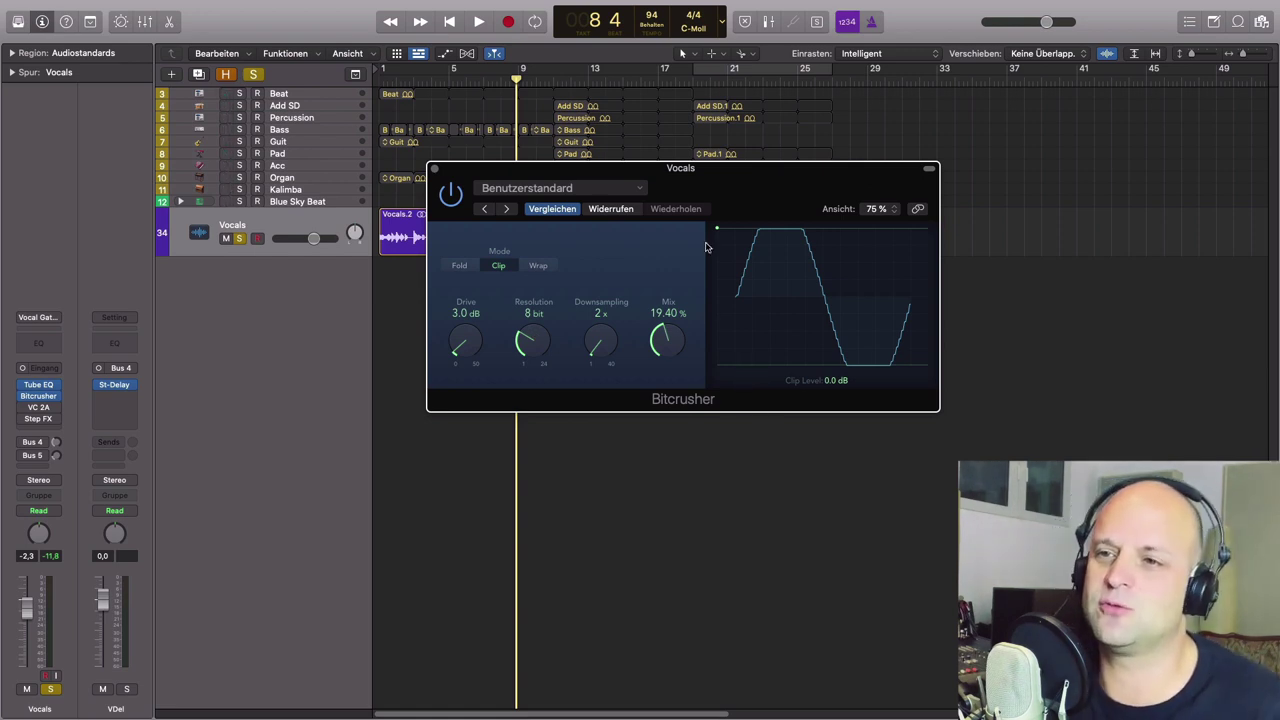
pyautogui.click(435, 169)
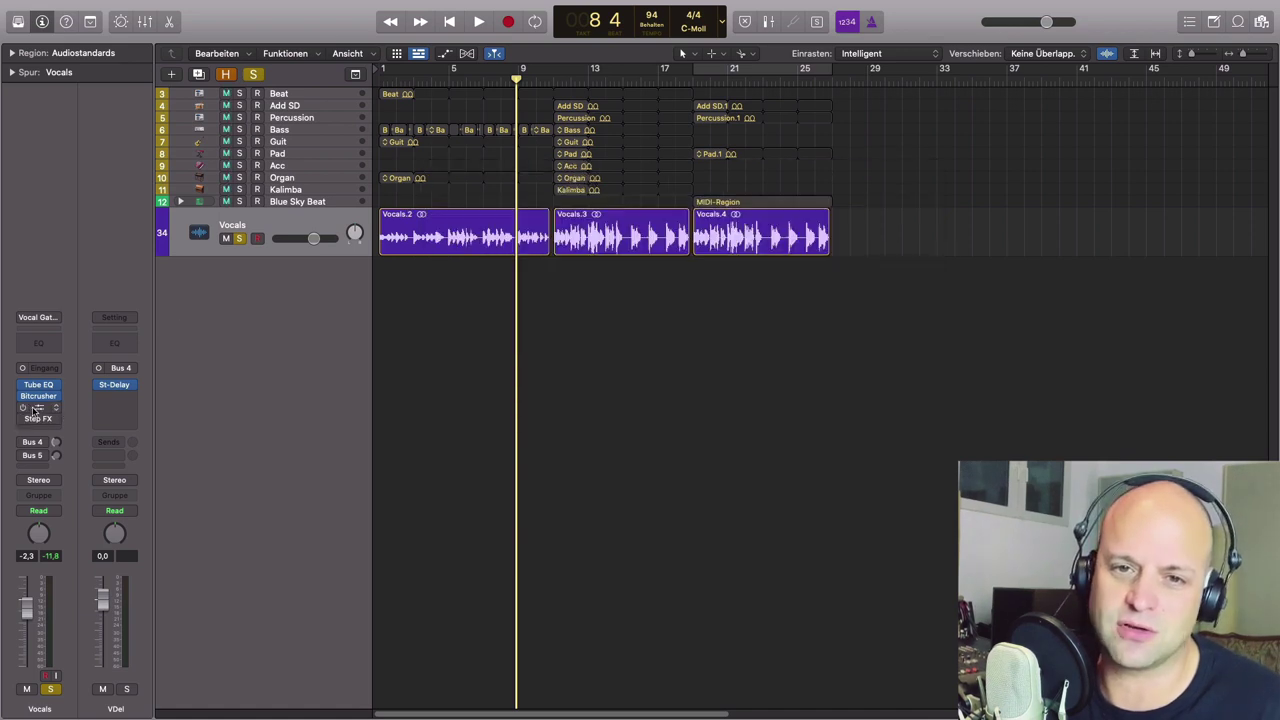
# Step: Enable the VC 2A compressor on the Vocals channel while listening to the soloed vocals from bar 5
pyautogui.click(37, 408)
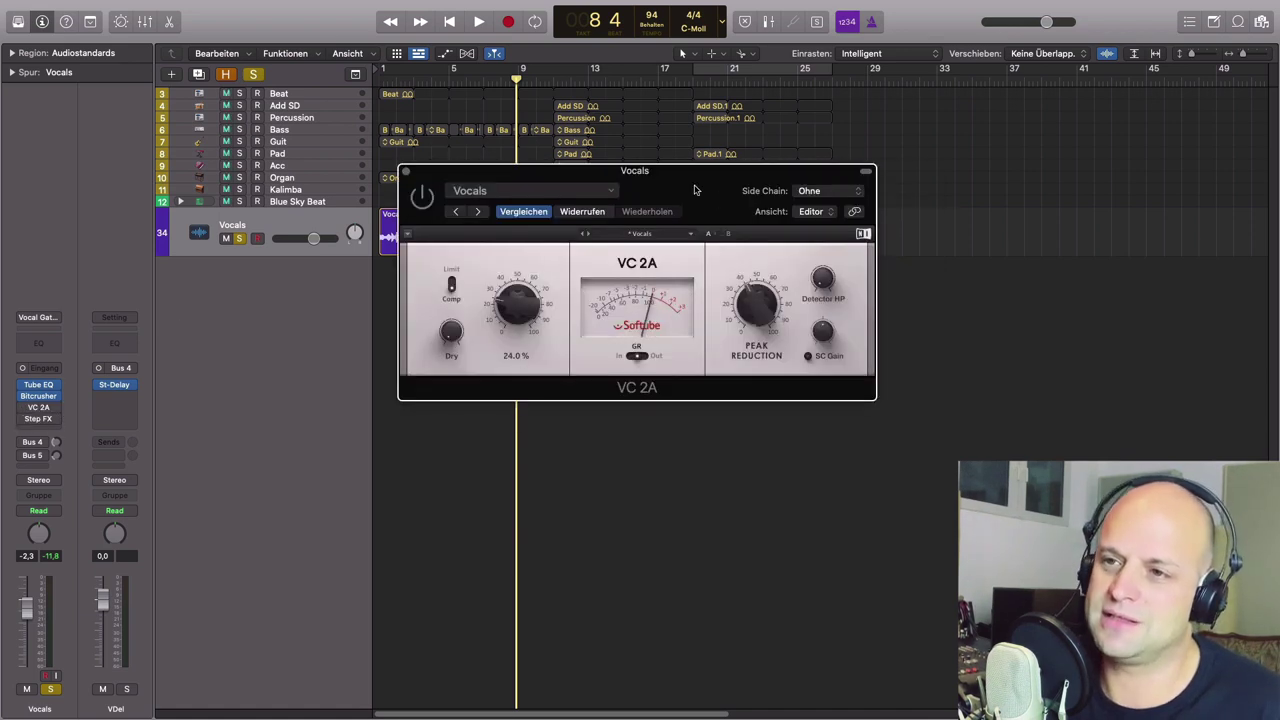
pyautogui.moveTo(695, 190); pyautogui.dragTo(776, 281)
pyautogui.doubleClick(450, 82)
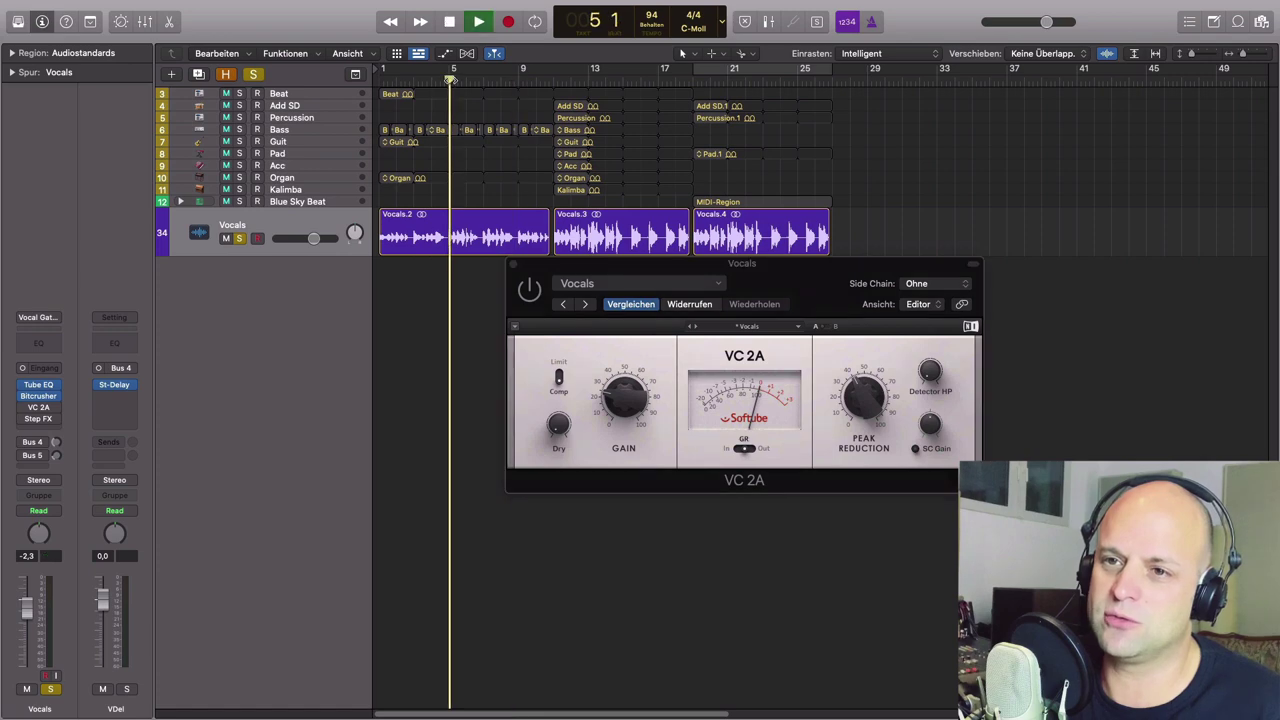
pyautogui.click(529, 298)
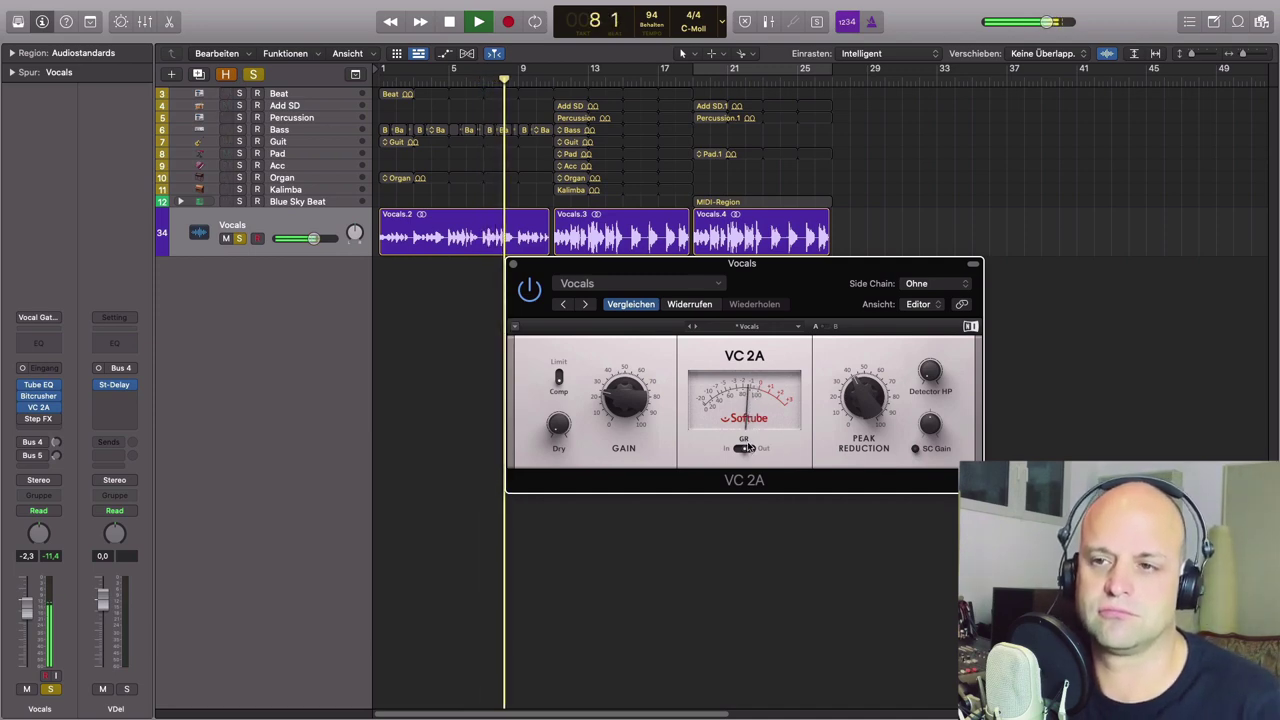
pyautogui.press('space')
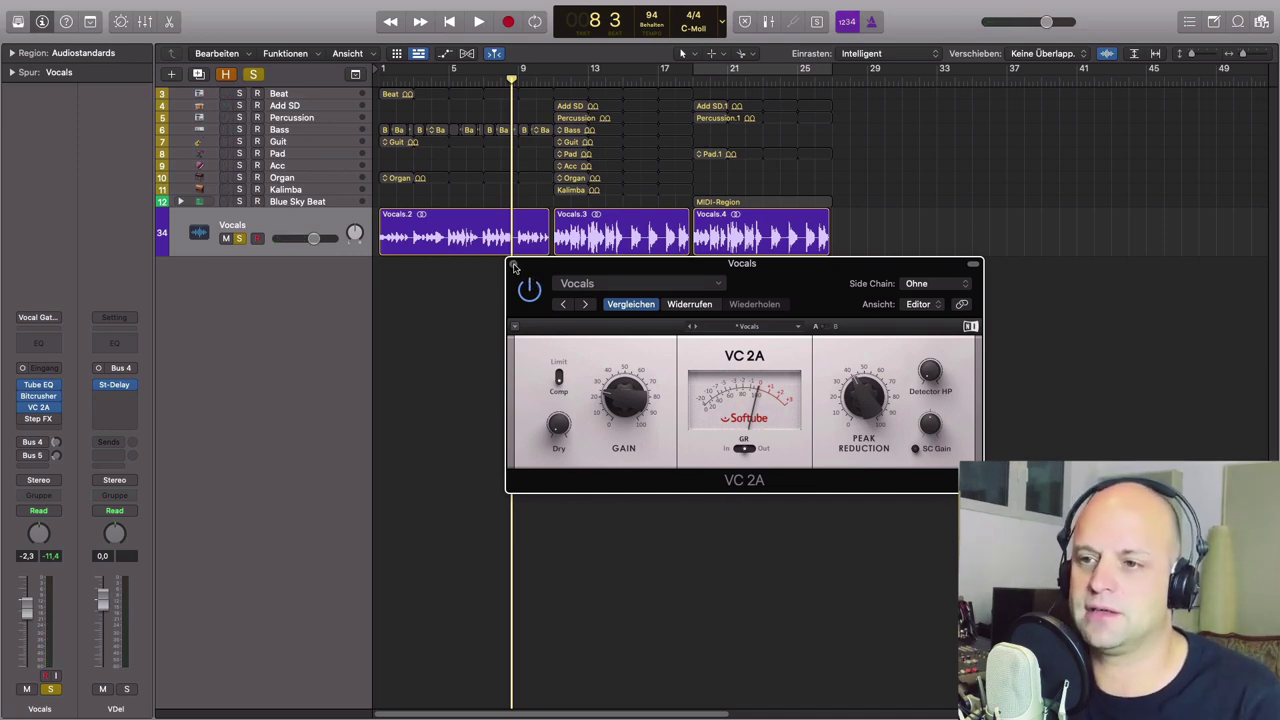
pyautogui.click(513, 265)
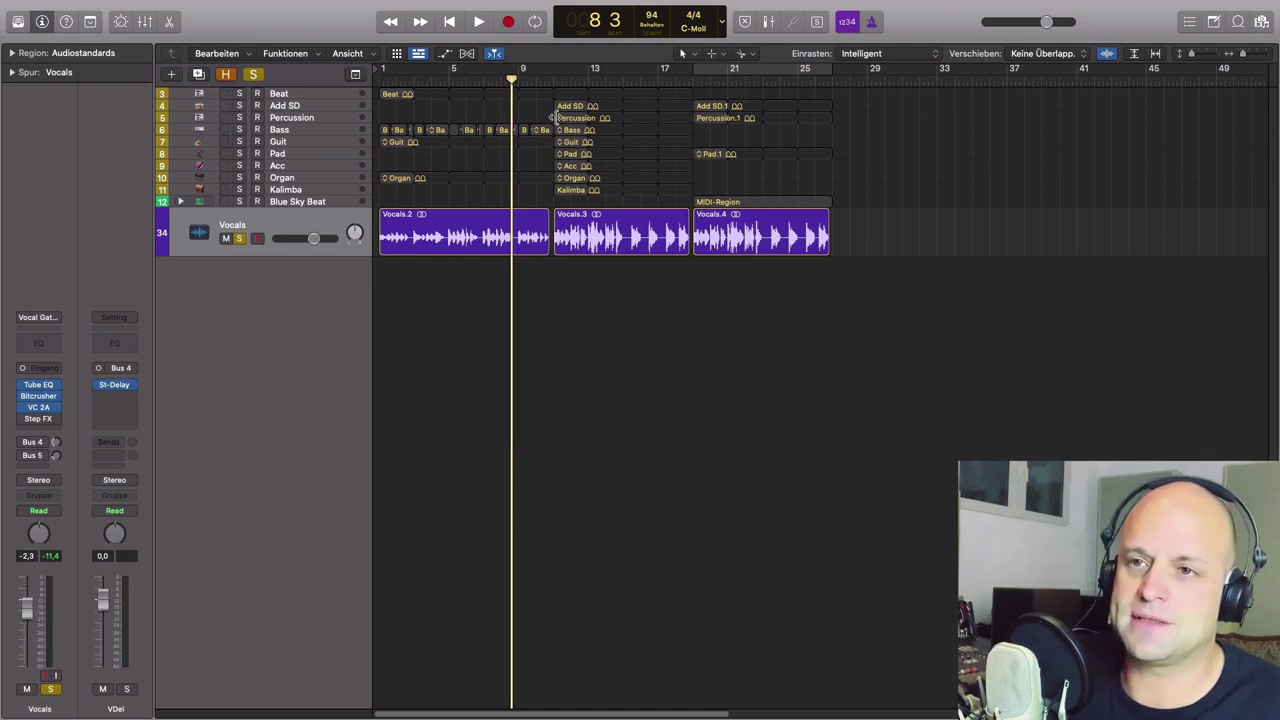
# Step: Place the playhead at bar 11 and open the Stereo Delay on the VDel channel
pyautogui.click(553, 78)
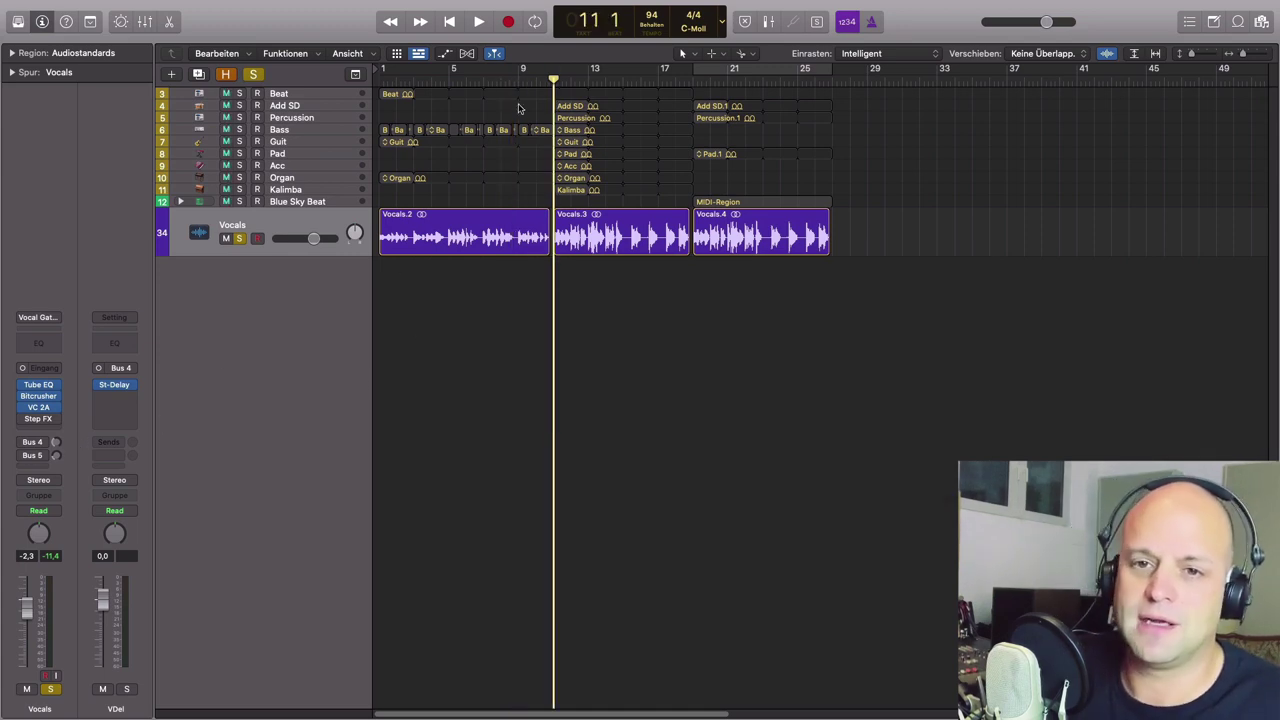
pyautogui.click(114, 385)
pyautogui.moveTo(1010, 261); pyautogui.dragTo(966, 261)
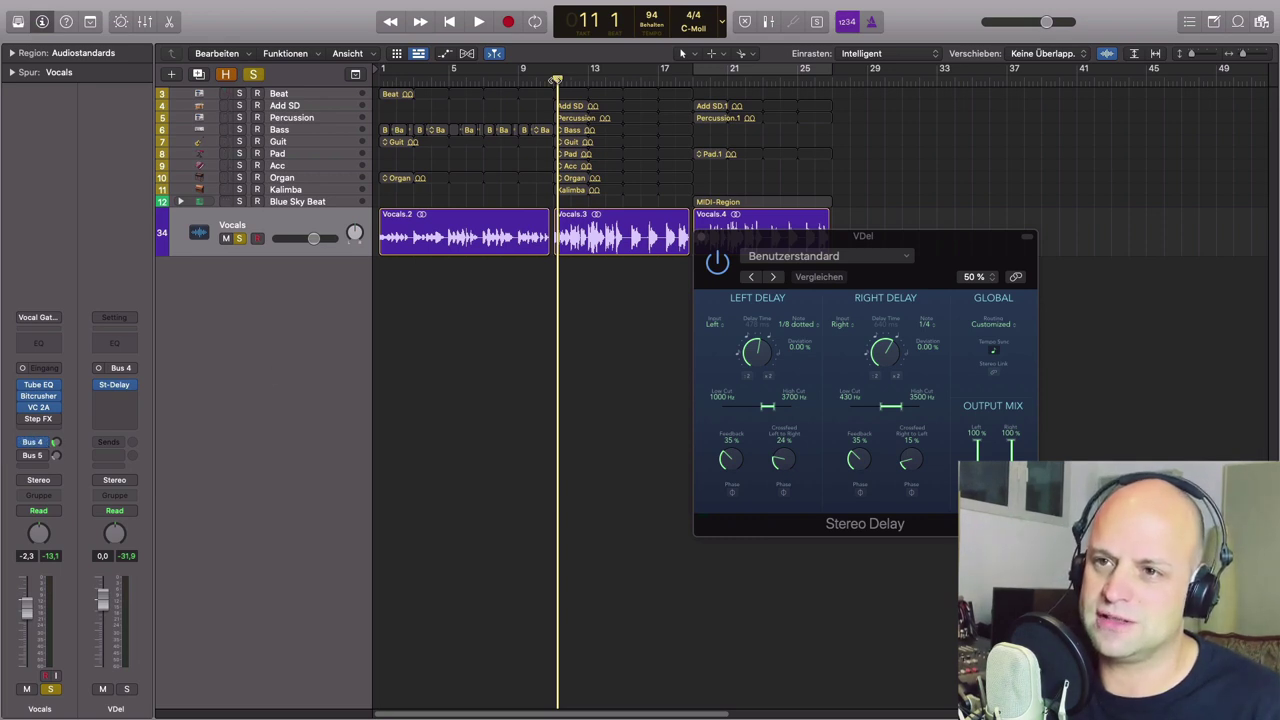
# Step: Play the soloed vocals from bar 11, set the Bus 4 delay send to about -15.8 dB, and close the Stereo Delay
pyautogui.press('space')
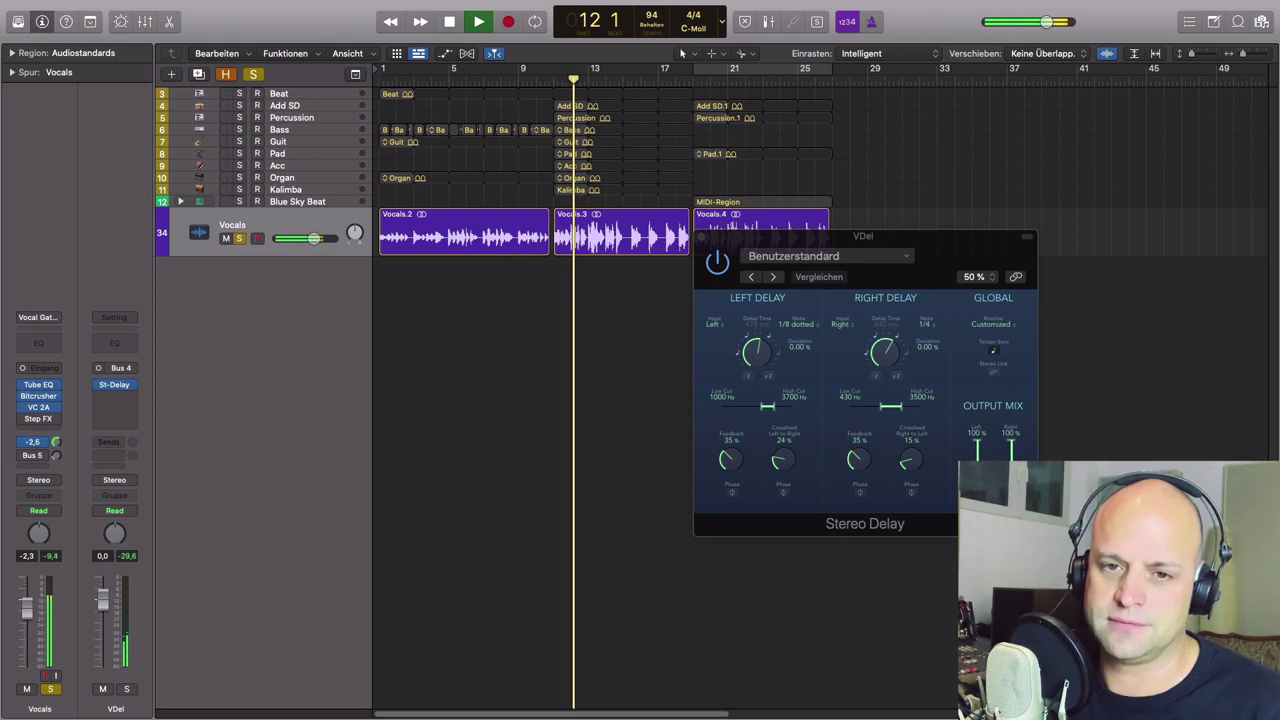
pyautogui.moveTo(57, 442); pyautogui.dragTo(62, 461)
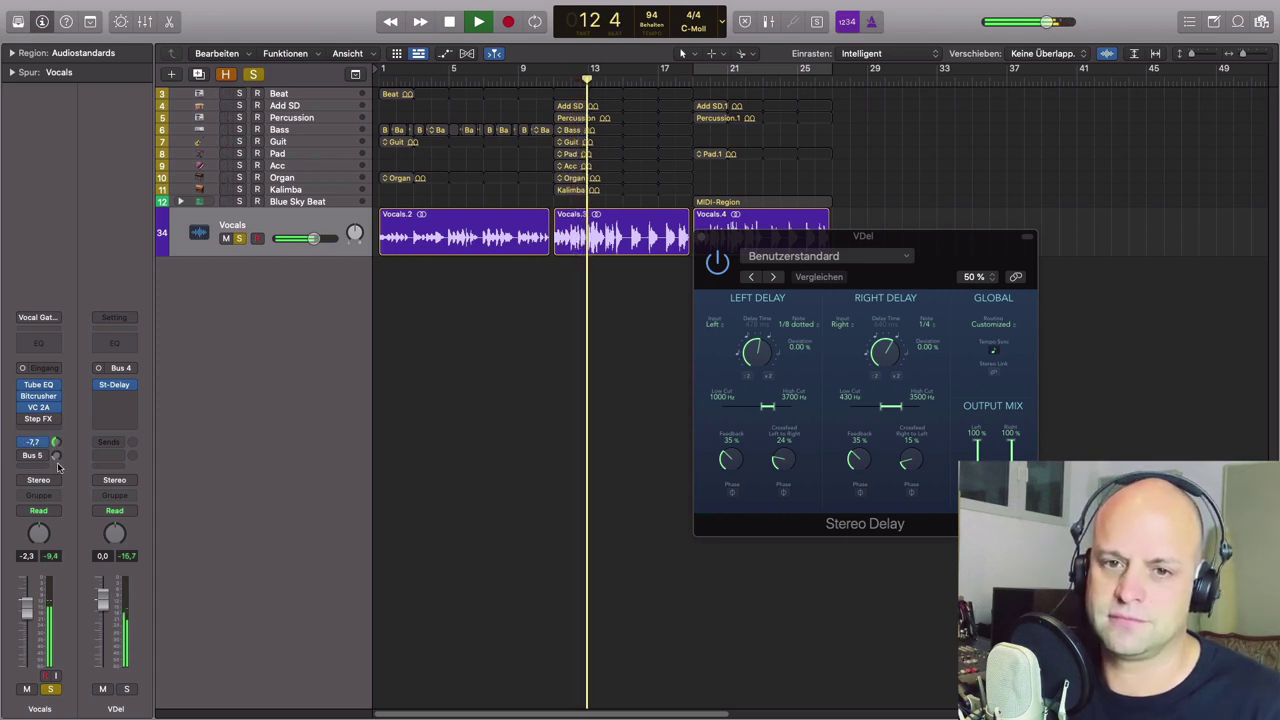
pyautogui.moveTo(56, 442); pyautogui.dragTo(58, 463)
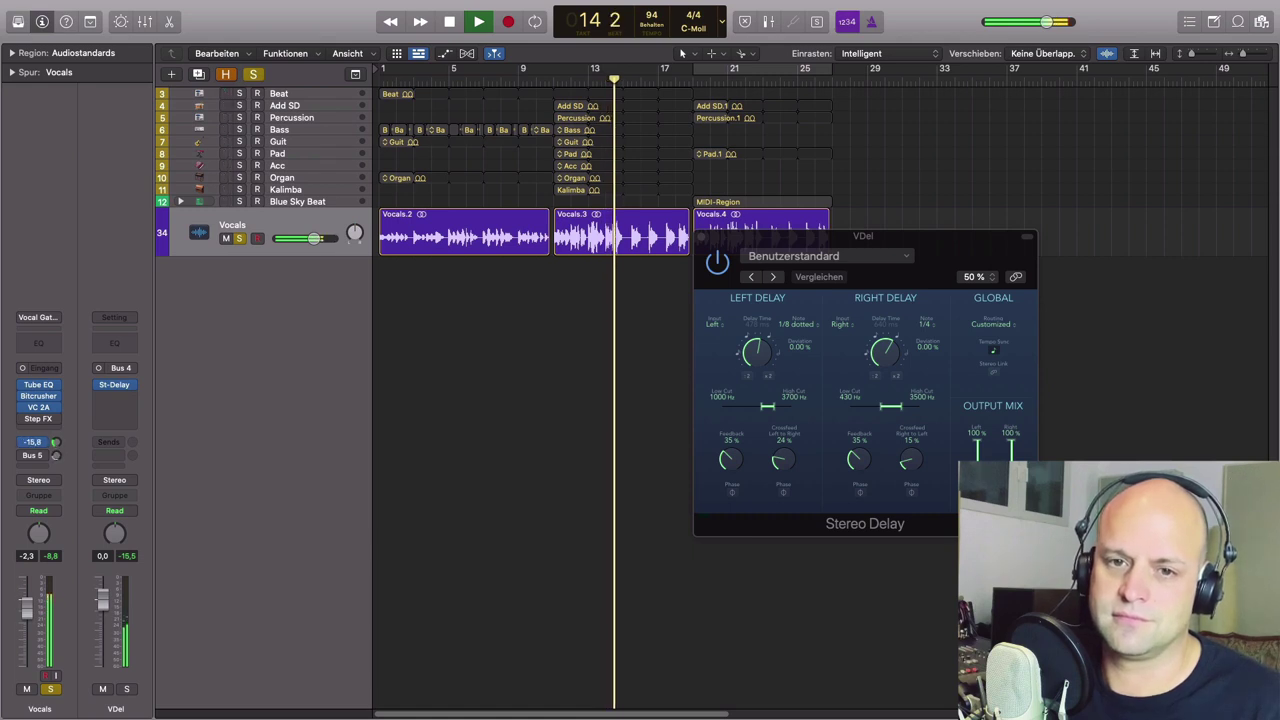
pyautogui.press('space')
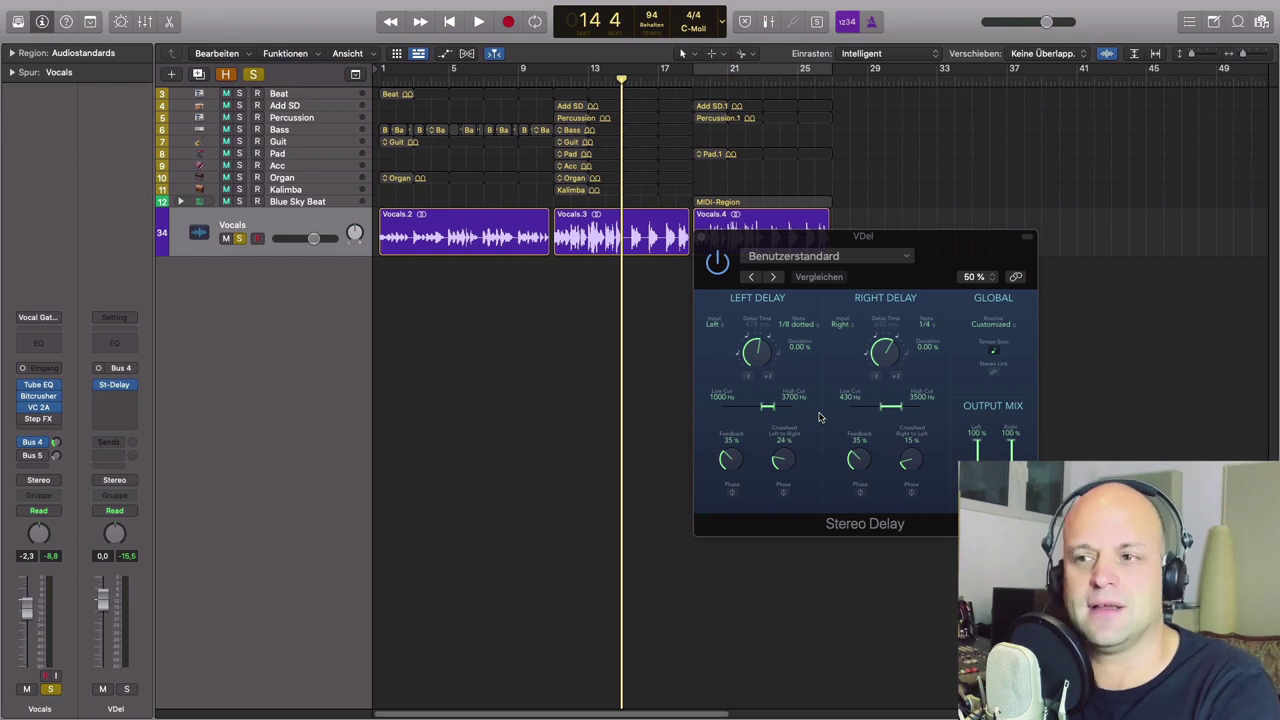
pyautogui.click(703, 239)
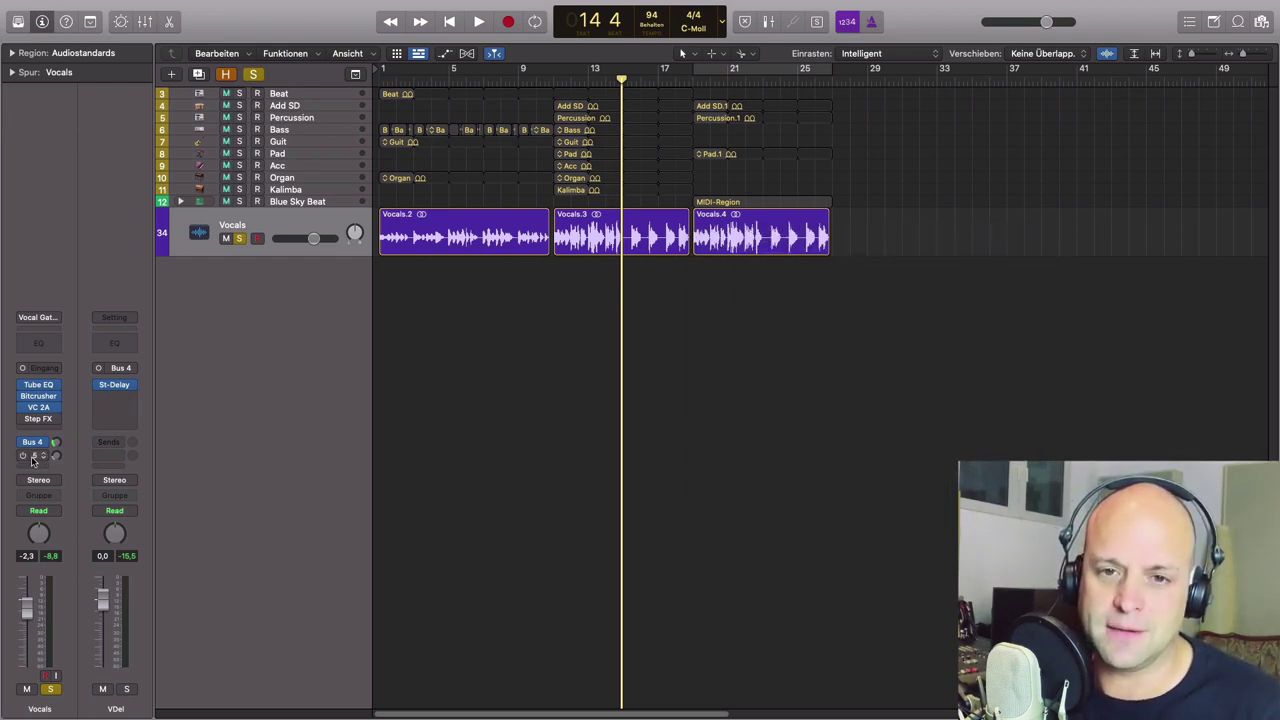
# Step: Show the mixer and open the Space Designer reverb on the VVerb channel
pyautogui.press('x')
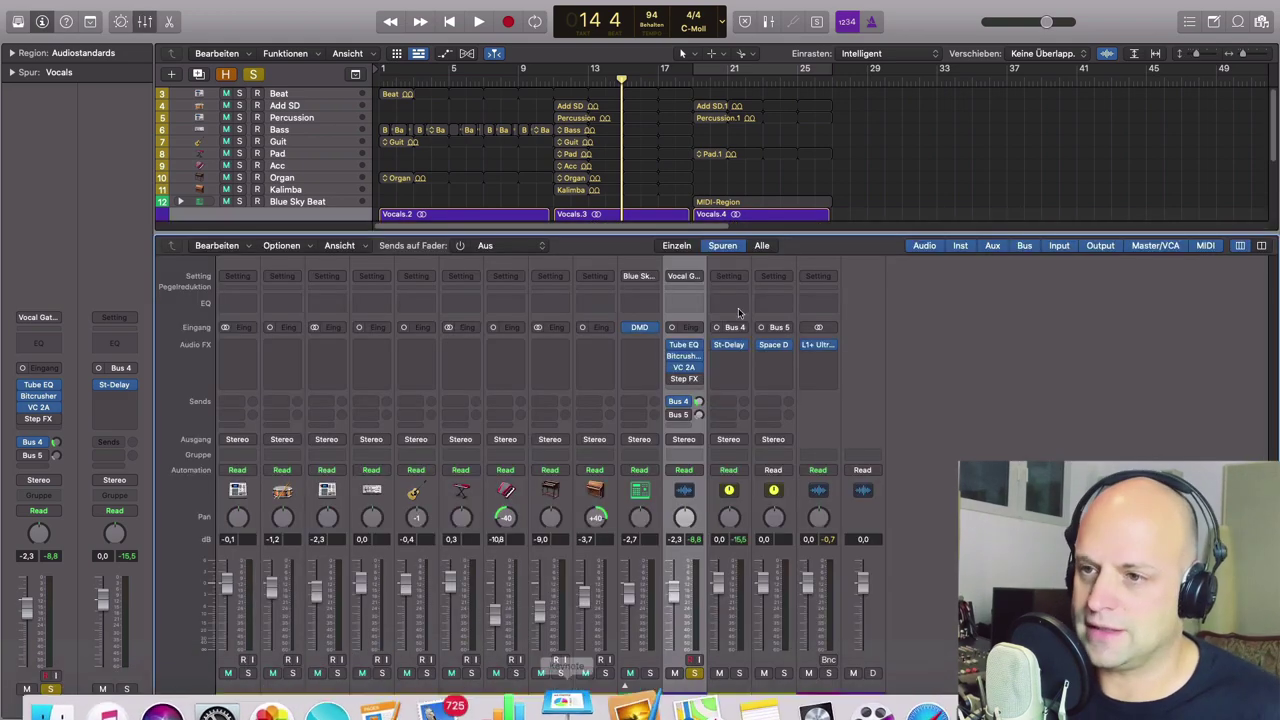
pyautogui.click(778, 700)
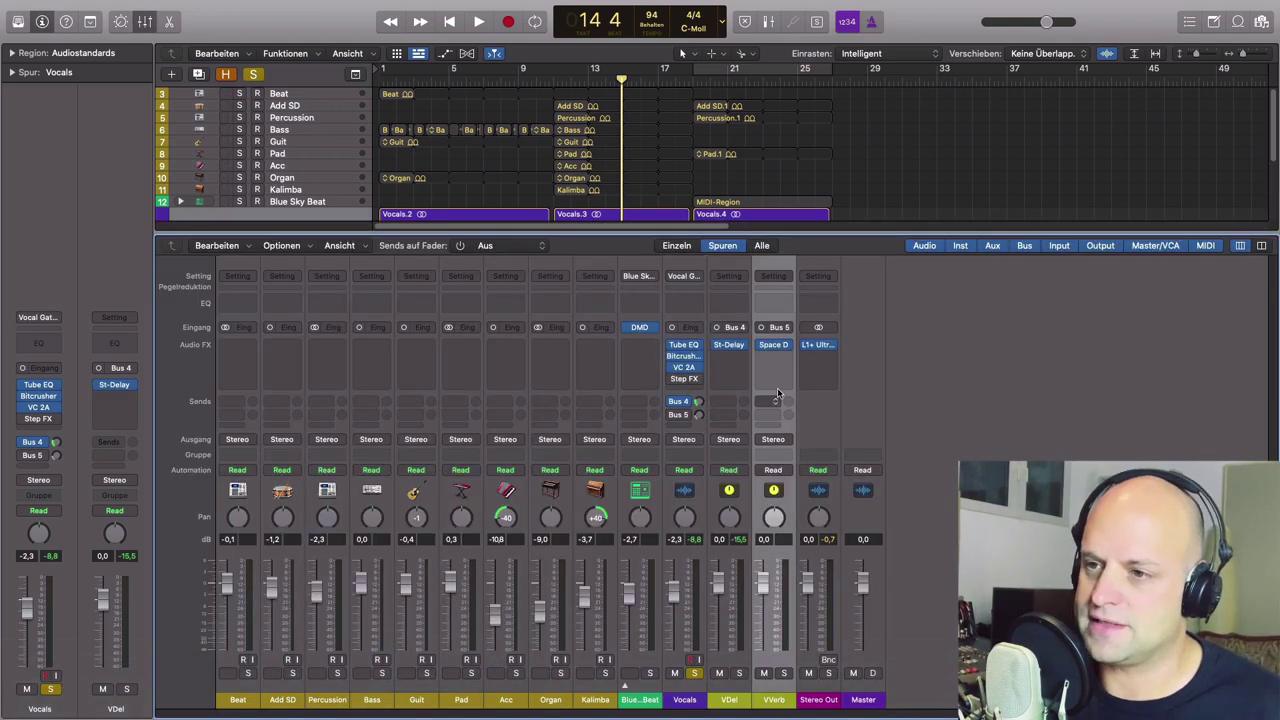
pyautogui.click(780, 345)
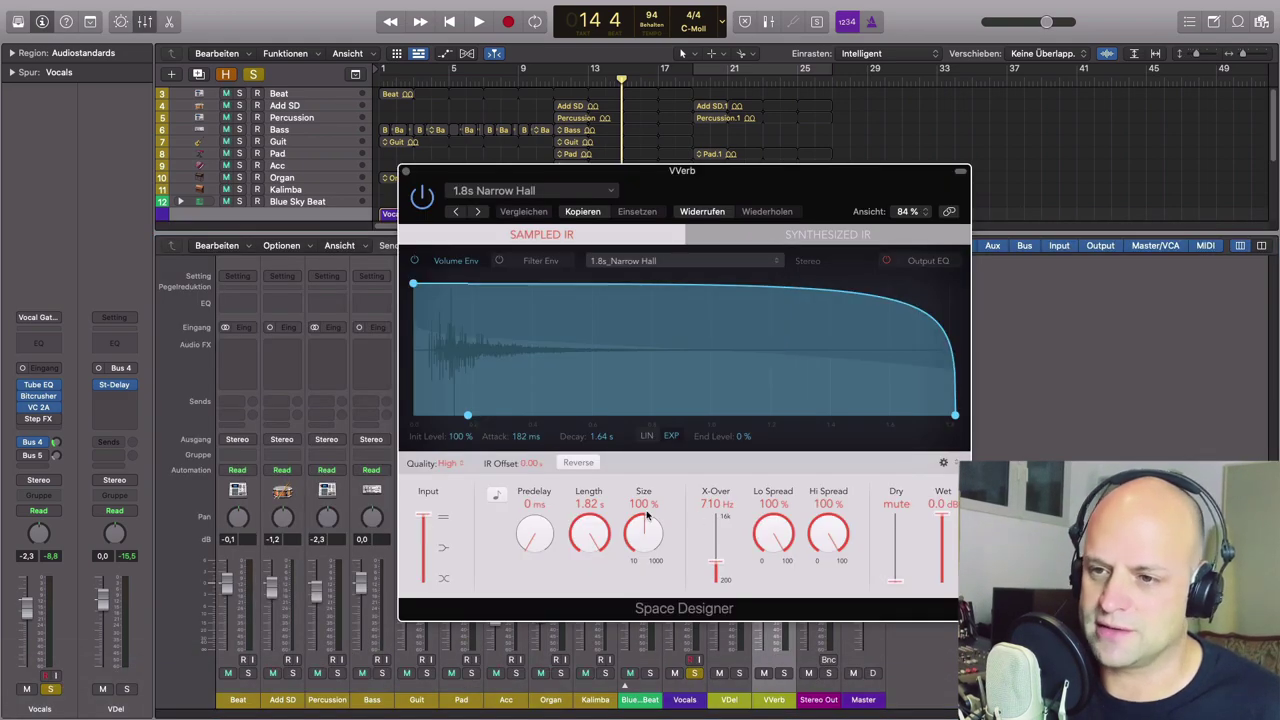
pyautogui.moveTo(731, 196); pyautogui.dragTo(1004, 97)
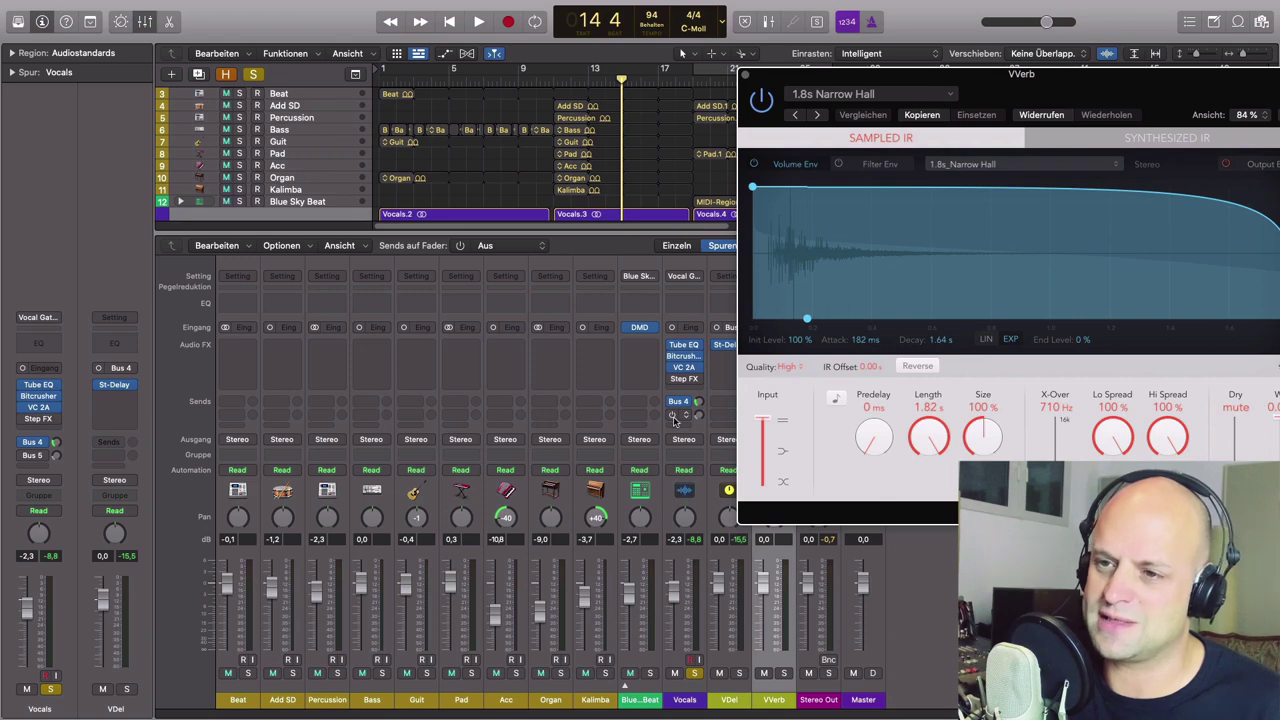
# Step: Enable the Bus 5 reverb send on the Vocals channel and adjust its level while playing the soloed vocals from bar 11
pyautogui.click(687, 703)
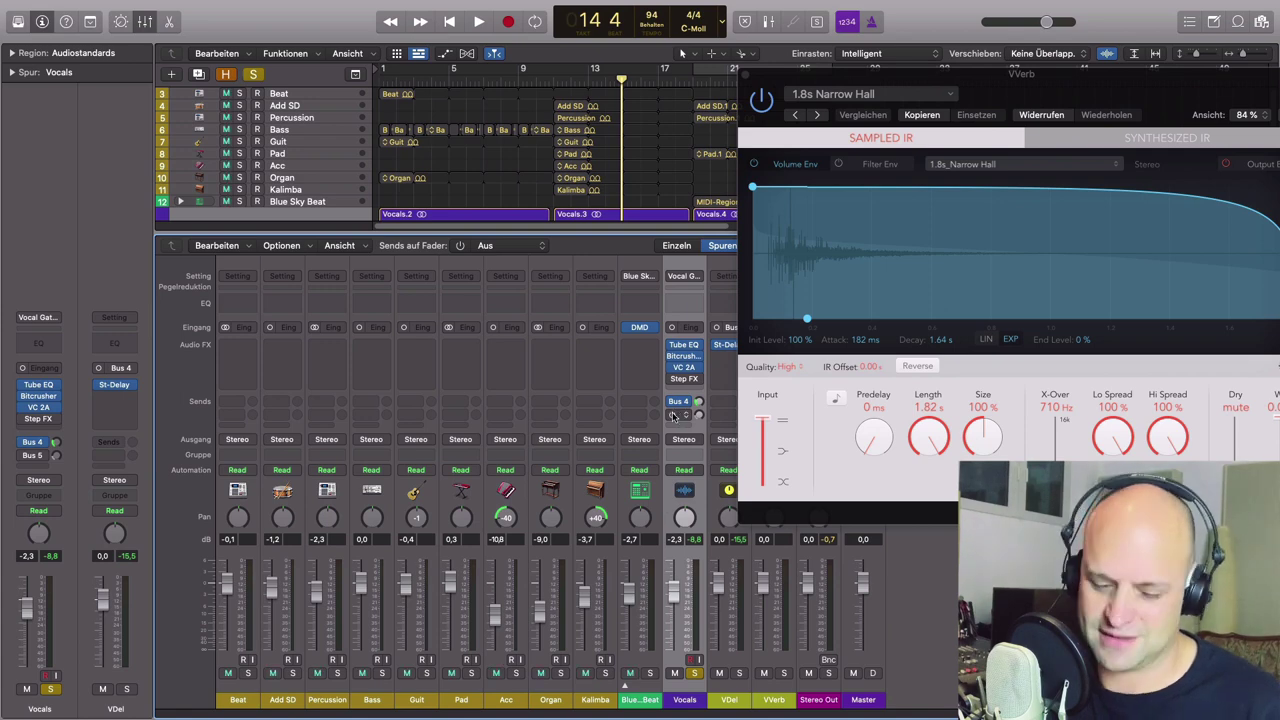
pyautogui.press('space')
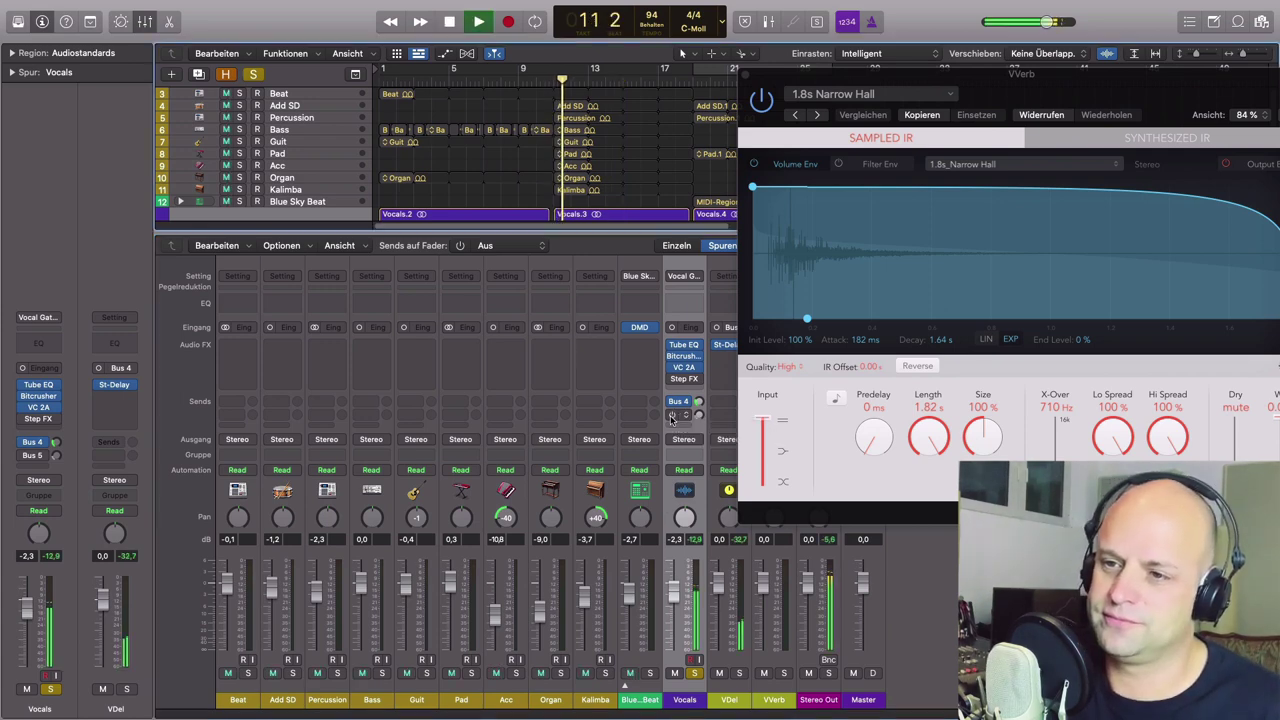
pyautogui.click(745, 75)
pyautogui.moveTo(699, 415); pyautogui.dragTo(703, 541)
pyautogui.press('space')
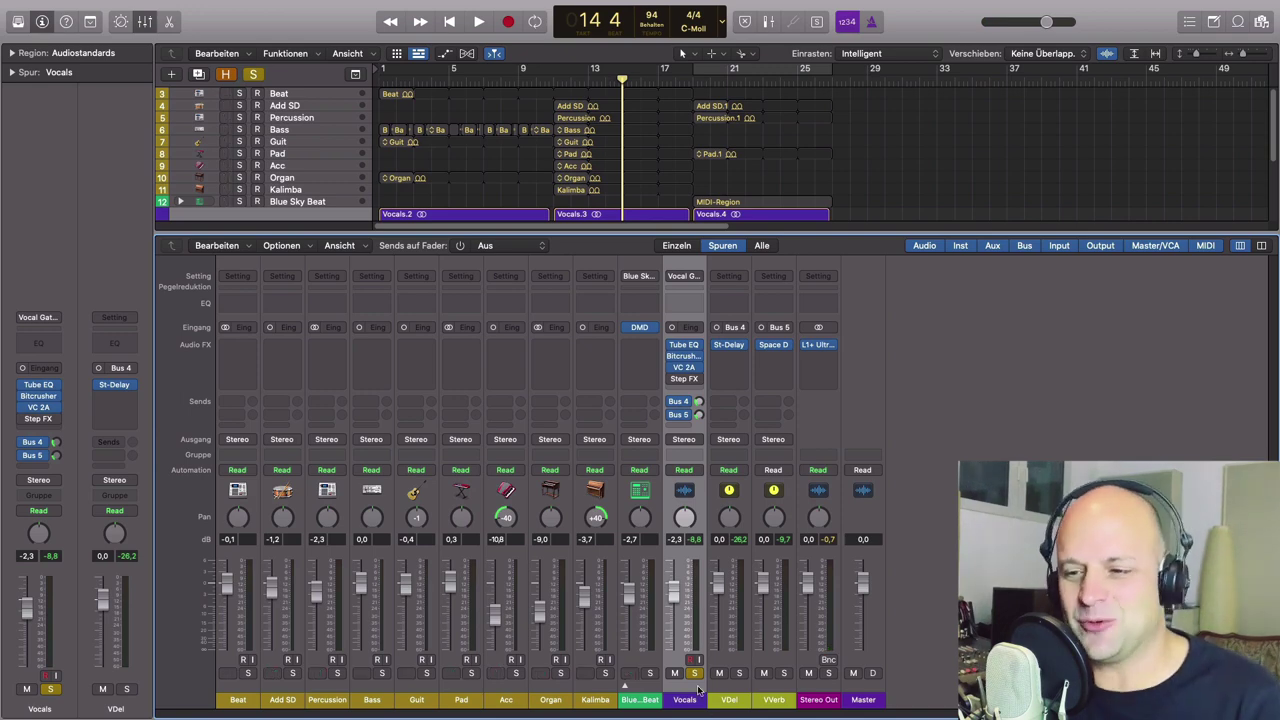
# Step: Unsolo the vocals, open their Step FX effect and activate the cycle range from bar 19 to 27
pyautogui.click(695, 673)
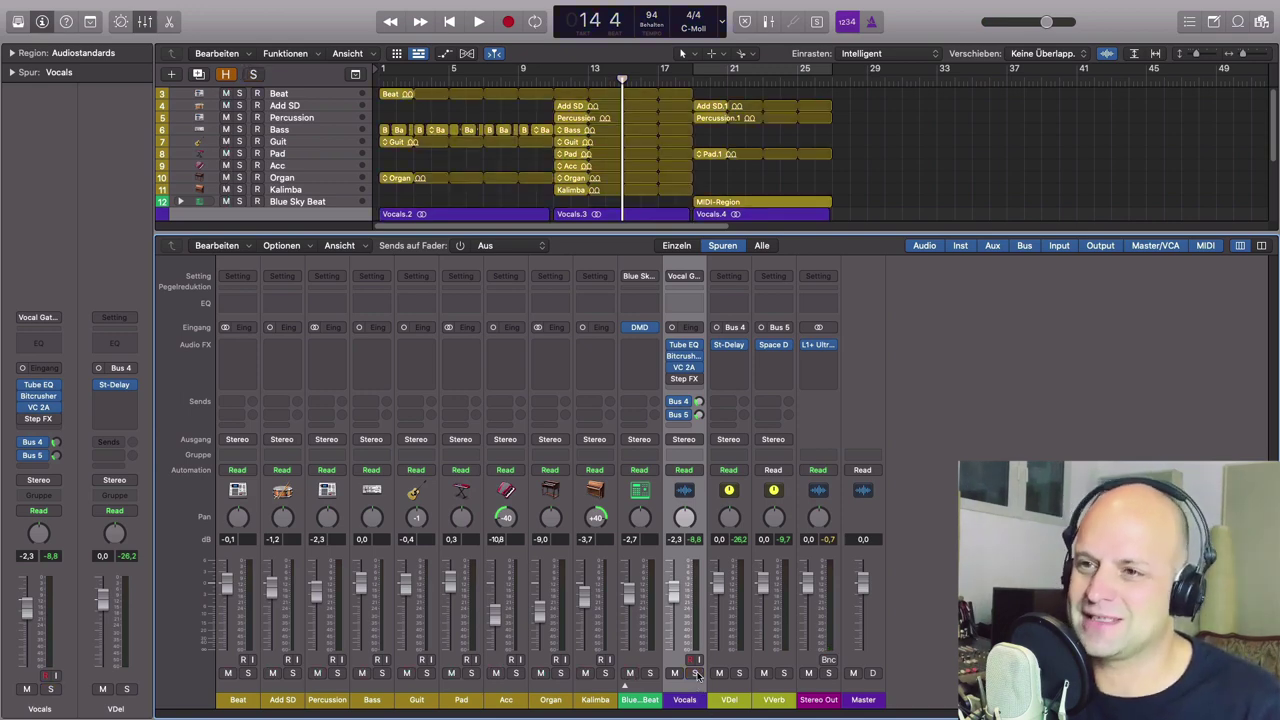
pyautogui.click(685, 396)
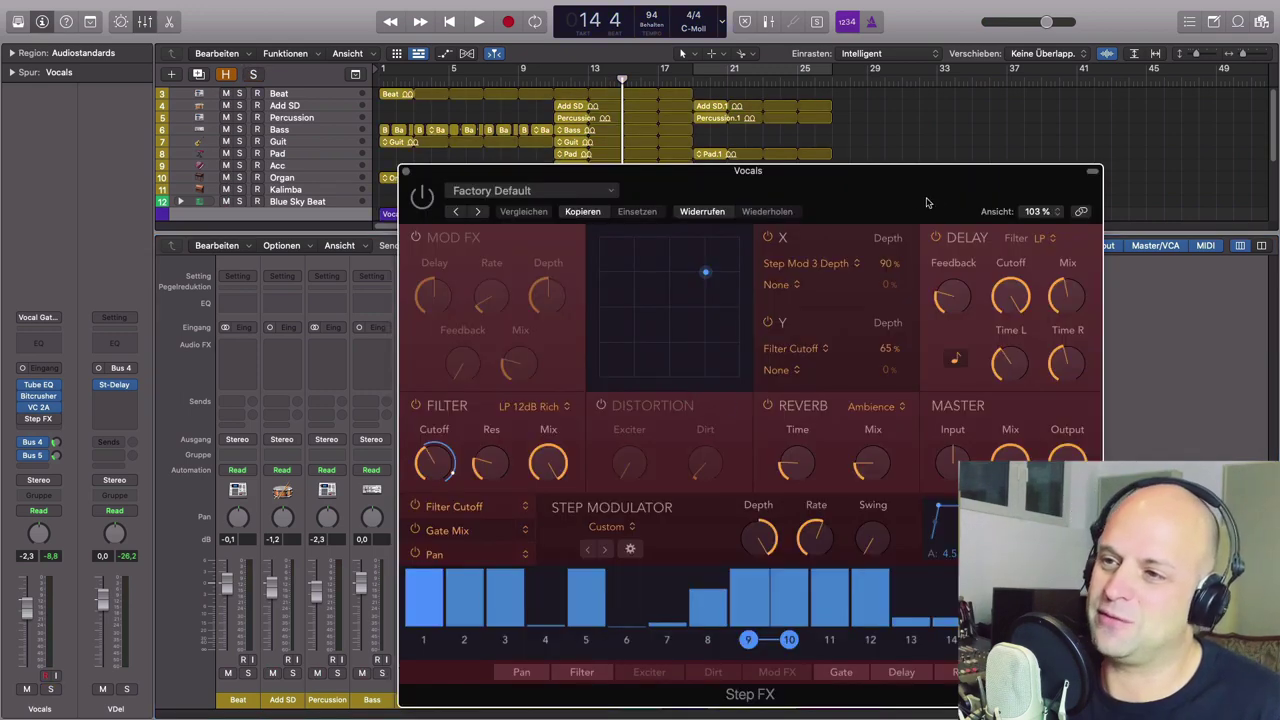
pyautogui.moveTo(926, 203); pyautogui.dragTo(796, 145)
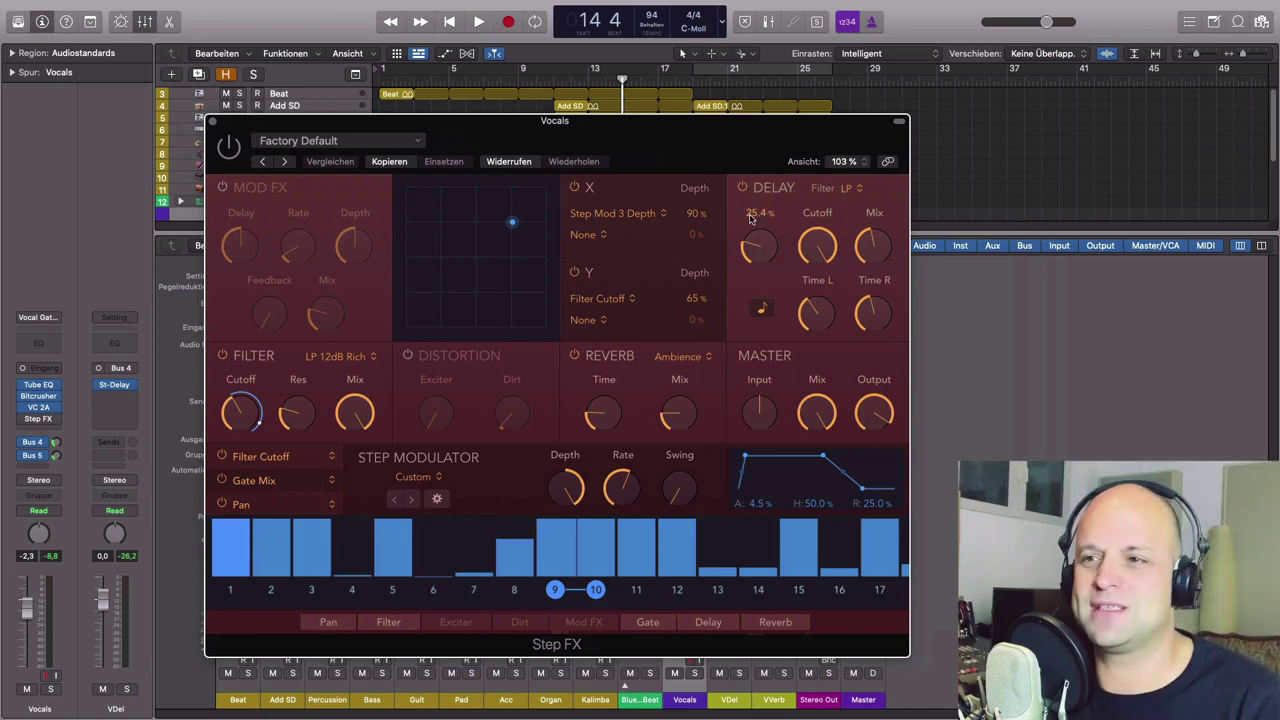
pyautogui.moveTo(790, 144); pyautogui.dragTo(837, 136)
pyautogui.click(771, 68)
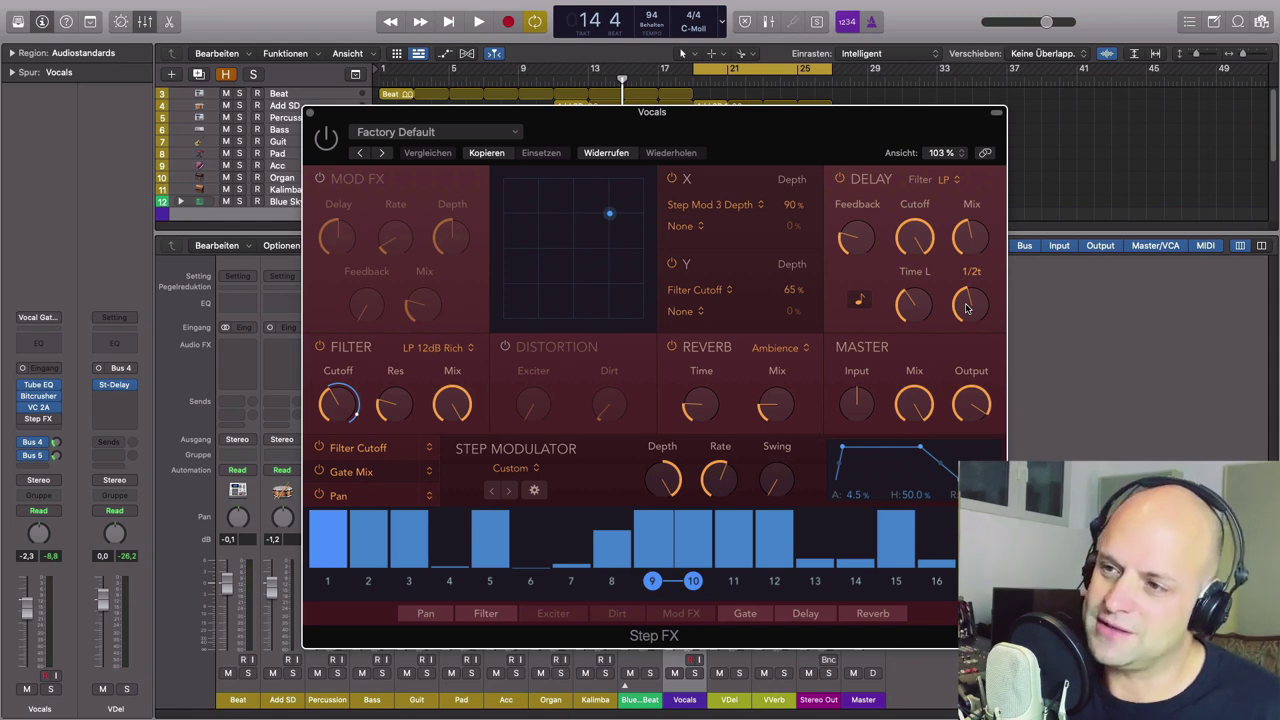
# Step: Switch off Step FX's Delay, Filter and Reverb sections and its Filter Cutoff, Gate Mix and Pan modulators
pyautogui.click(840, 180)
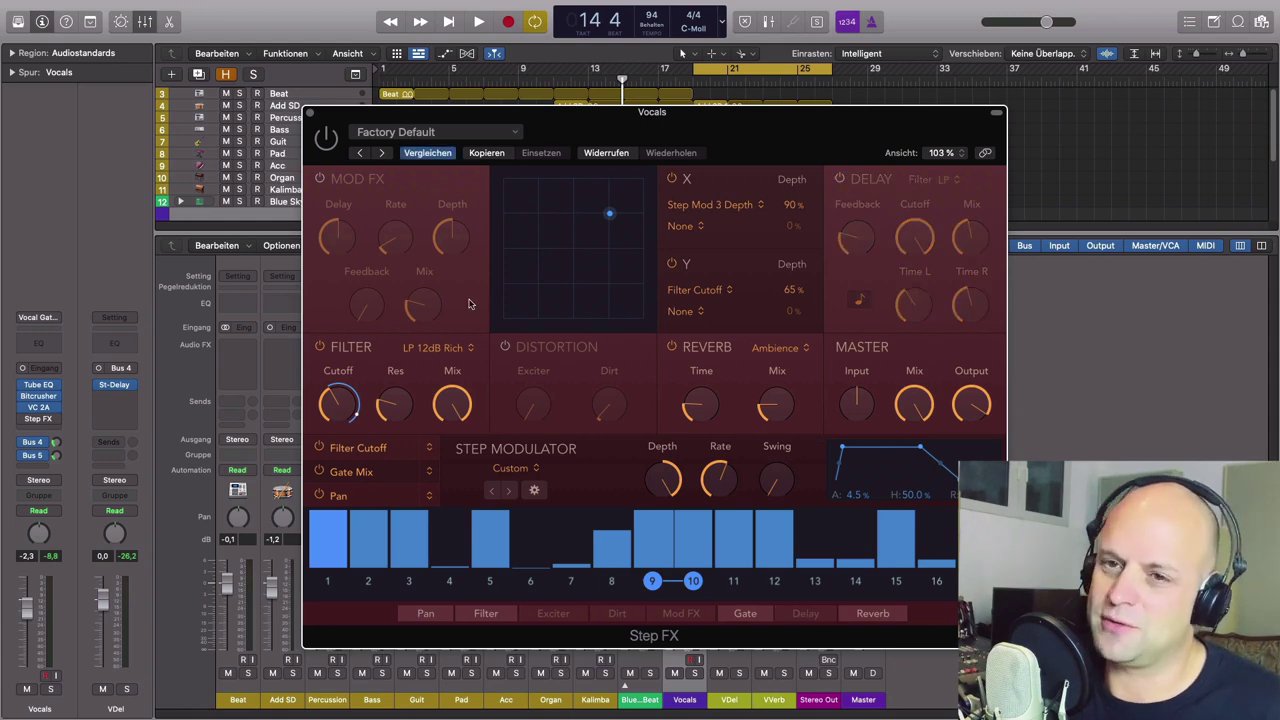
pyautogui.click(320, 347)
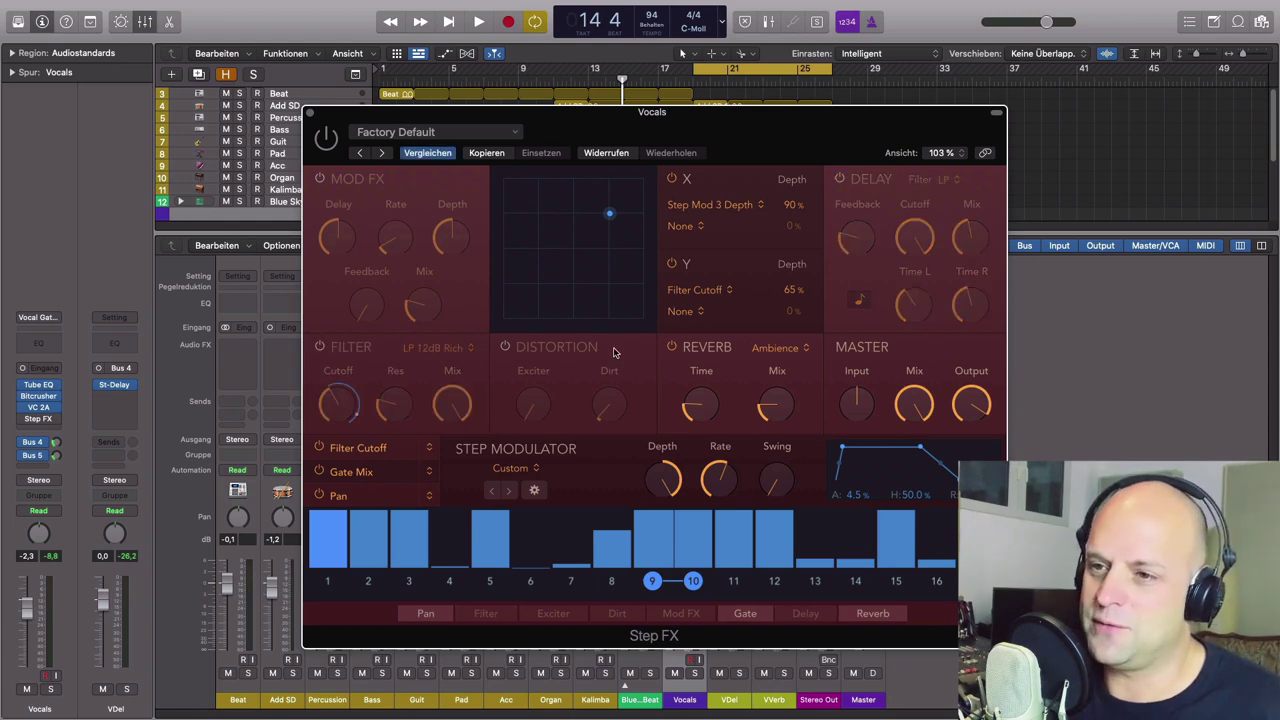
pyautogui.click(671, 347)
pyautogui.click(319, 471)
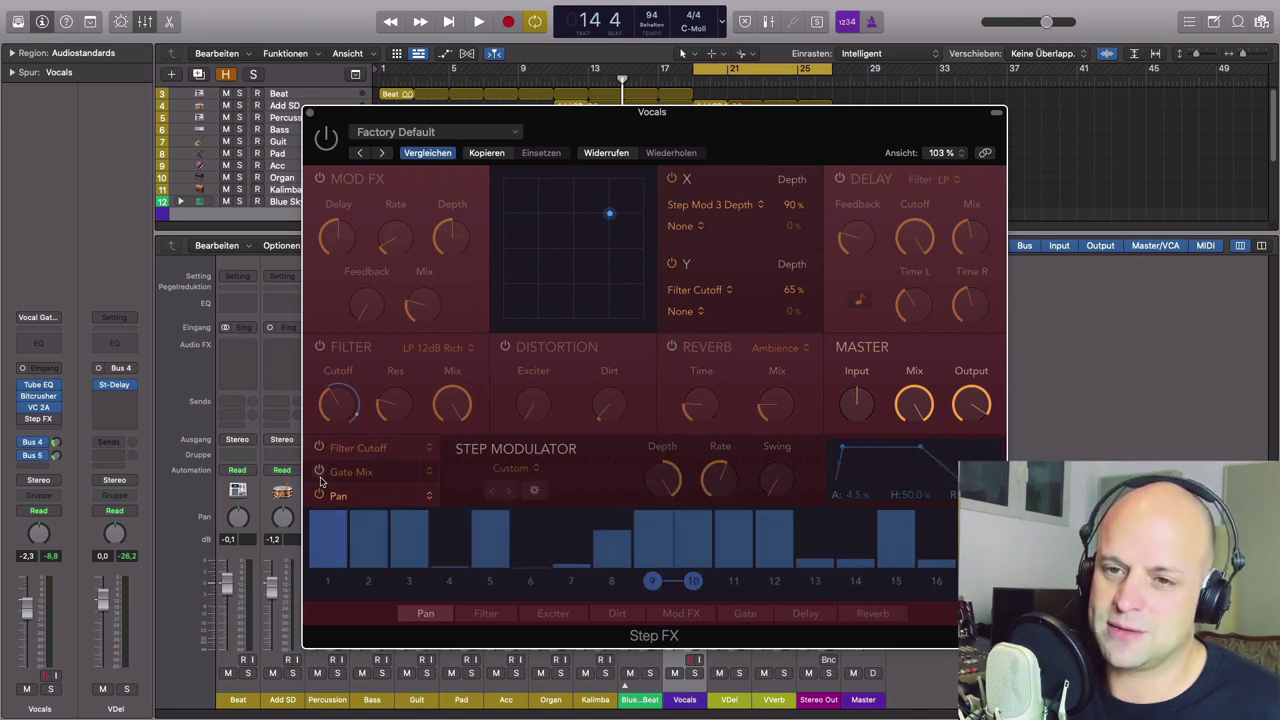
pyautogui.click(319, 495)
pyautogui.moveTo(813, 146); pyautogui.dragTo(823, 191)
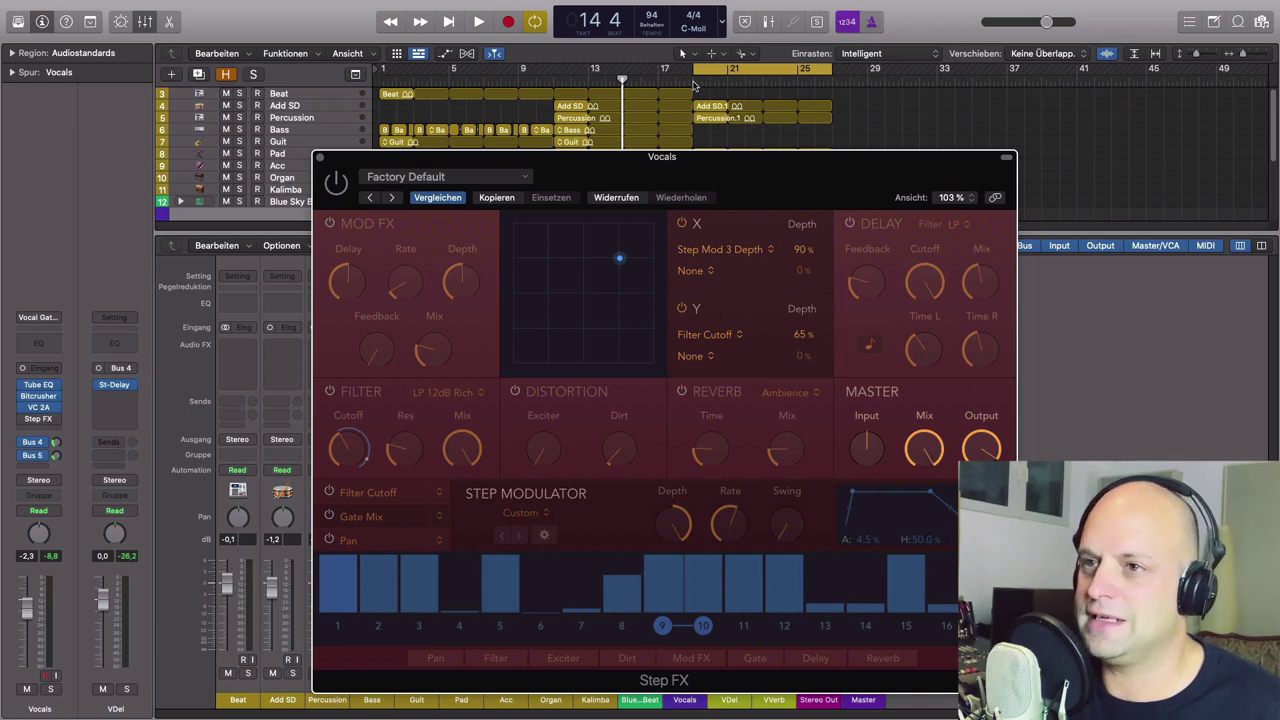
# Step: Enable Step FX and its Delay section while playing from bar 19 with the vocals soloed
pyautogui.click(695, 80)
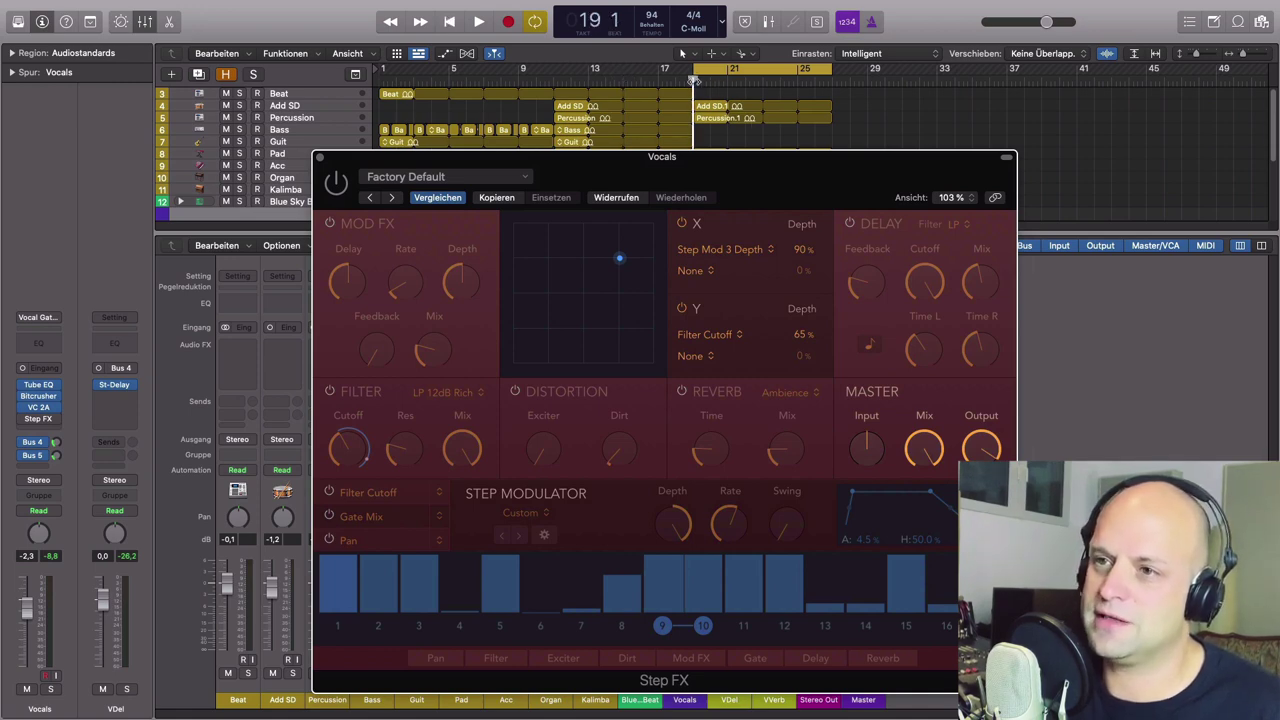
pyautogui.press('space')
pyautogui.click(338, 184)
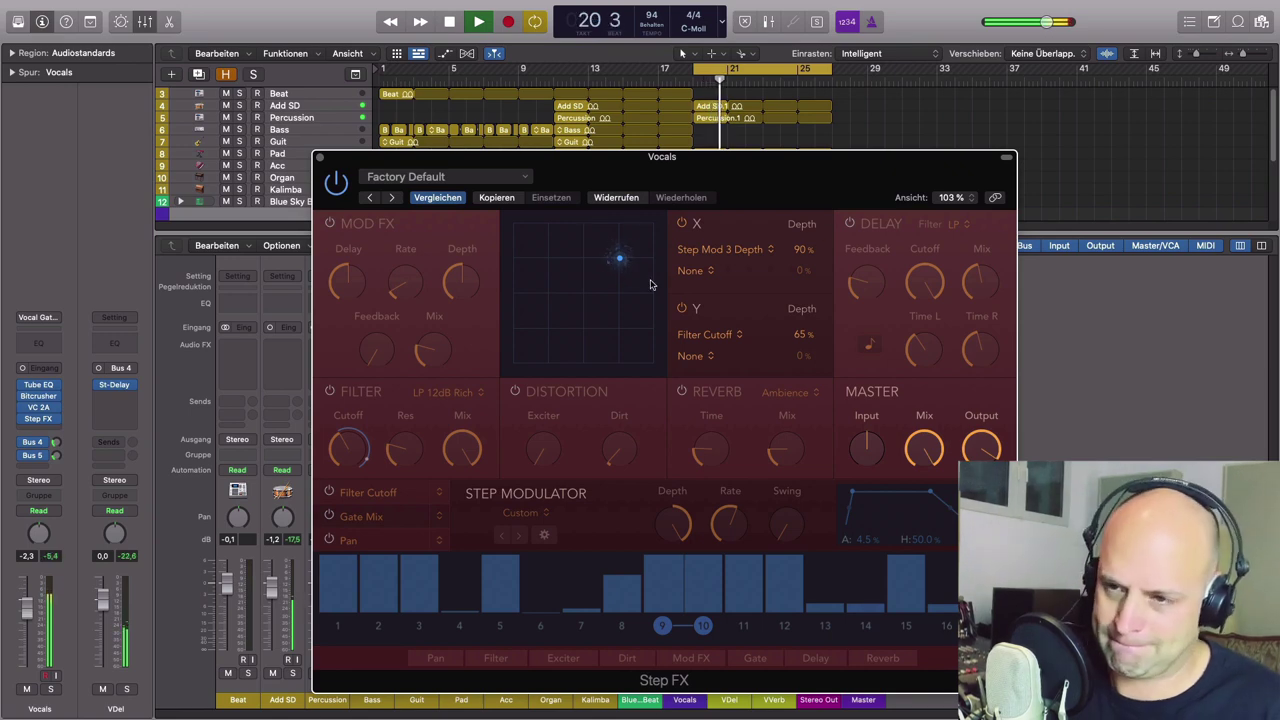
pyautogui.moveTo(768, 156); pyautogui.dragTo(749, 60)
pyautogui.click(693, 673)
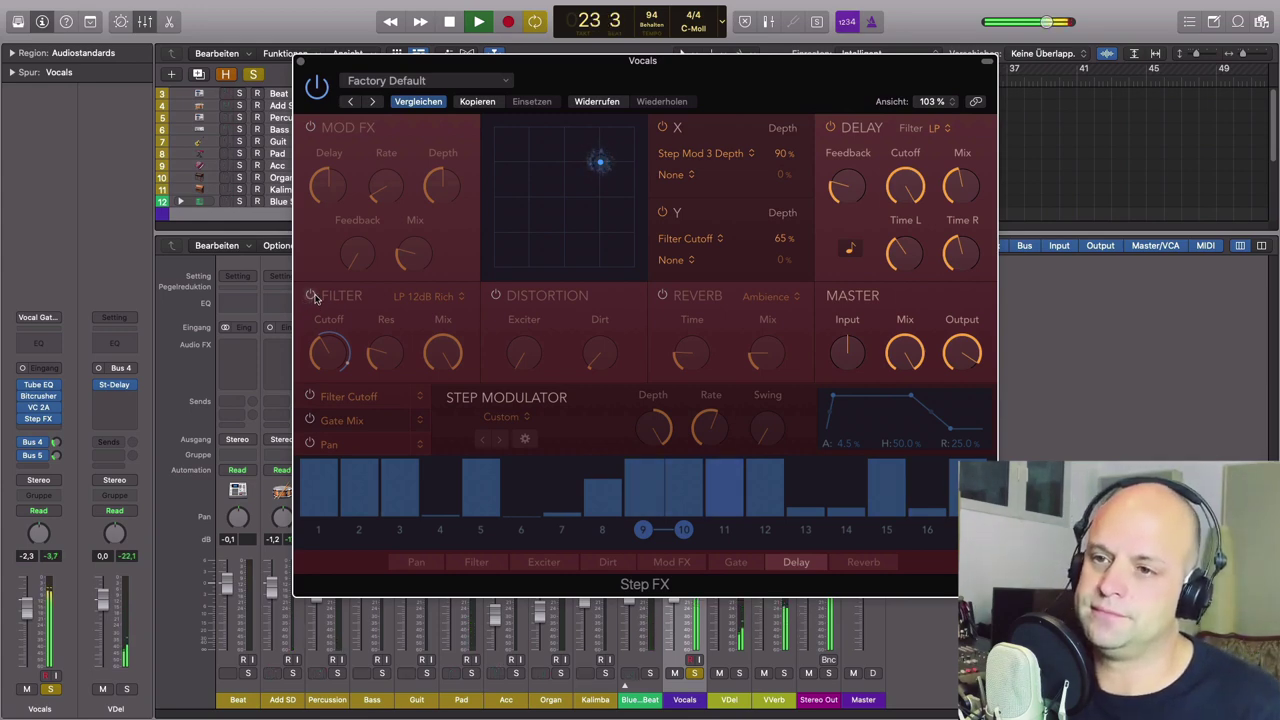
# Step: Enable Step FX's Filter and Reverb sections and try moving the XY pad's point while the vocals play
pyautogui.click(311, 296)
pyautogui.click(662, 298)
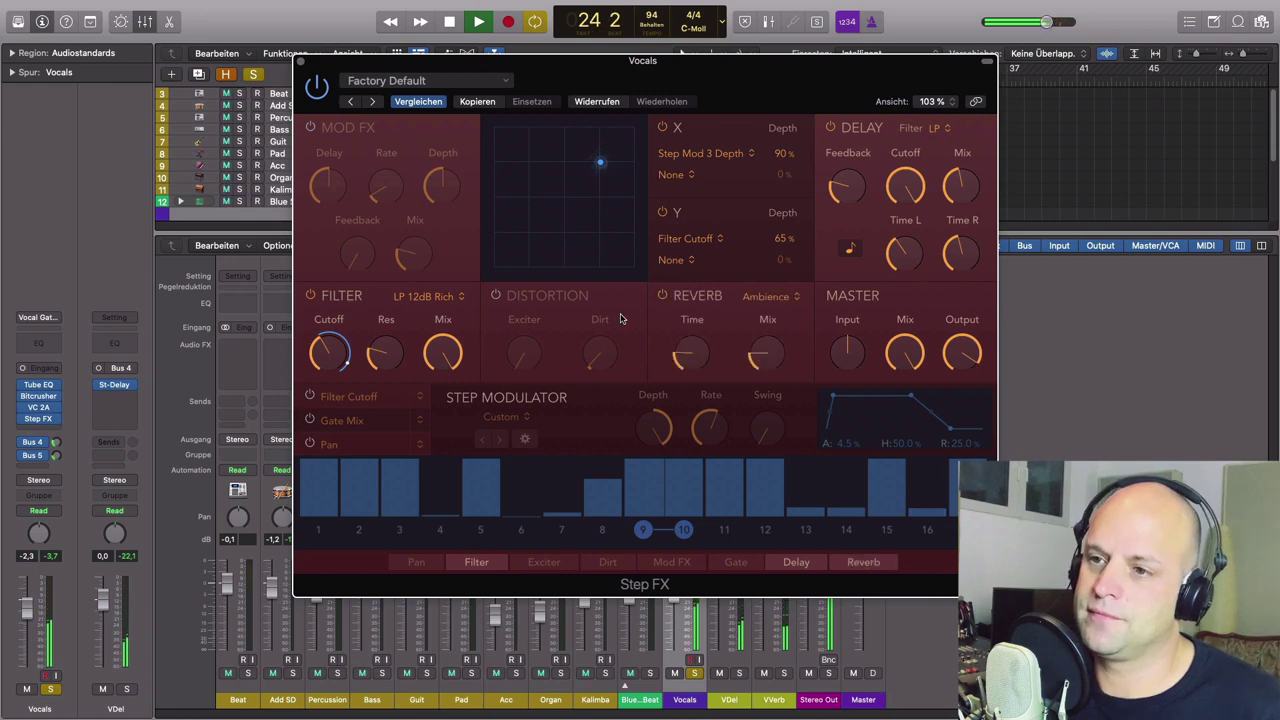
pyautogui.moveTo(767, 93); pyautogui.dragTo(862, 136)
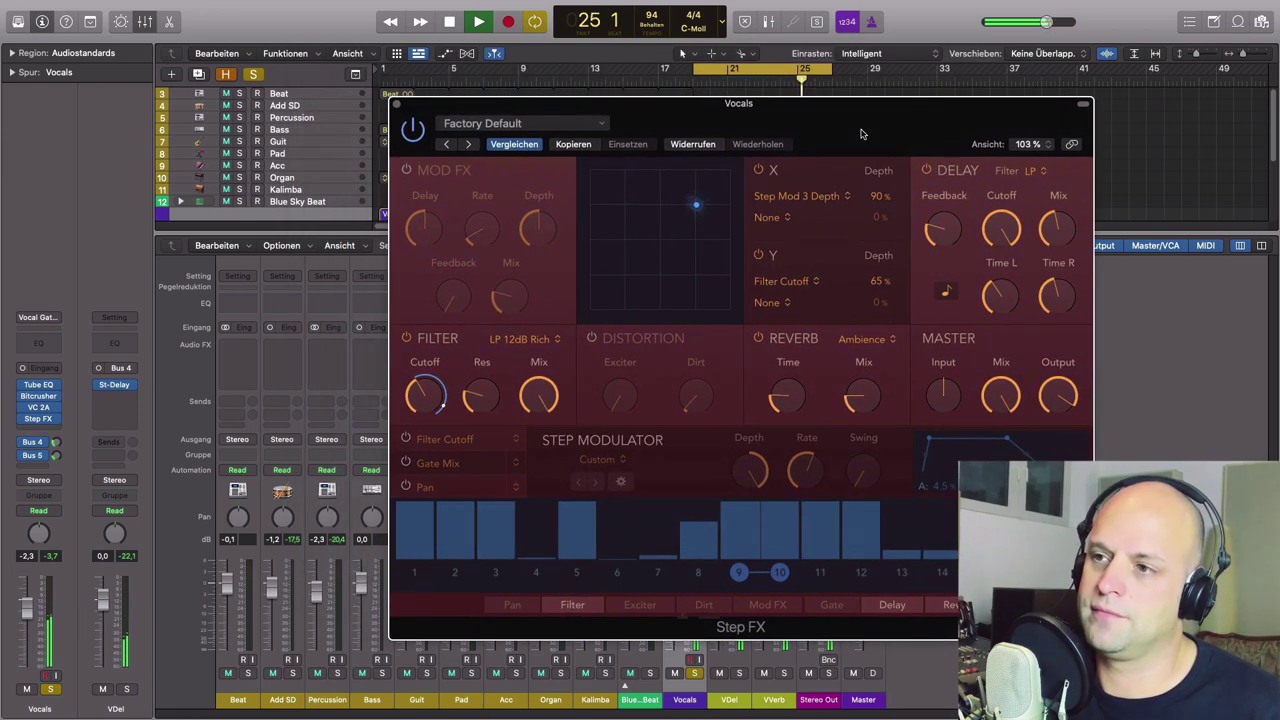
pyautogui.moveTo(694, 204)
pyautogui.mouseDown()
pyautogui.moveTo(611, 298)
pyautogui.moveTo(620, 206)
pyautogui.moveTo(637, 194)
pyautogui.moveTo(654, 283)
pyautogui.moveTo(669, 294)
pyautogui.moveTo(685, 292)
pyautogui.moveTo(698, 200)
pyautogui.mouseUp()
pyautogui.moveTo(818, 126); pyautogui.dragTo(778, 91)
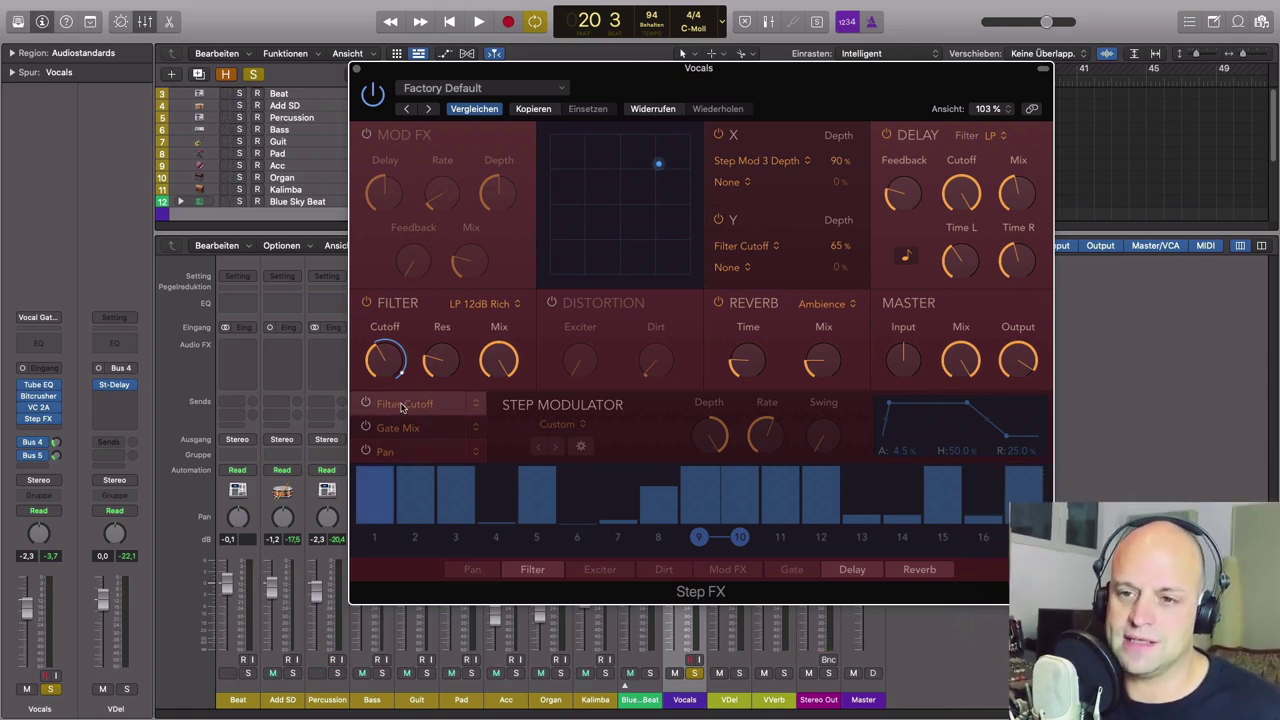
# Step: Select the Pan modulator in Step FX and enable it while playing the soloed vocals
pyautogui.click(403, 456)
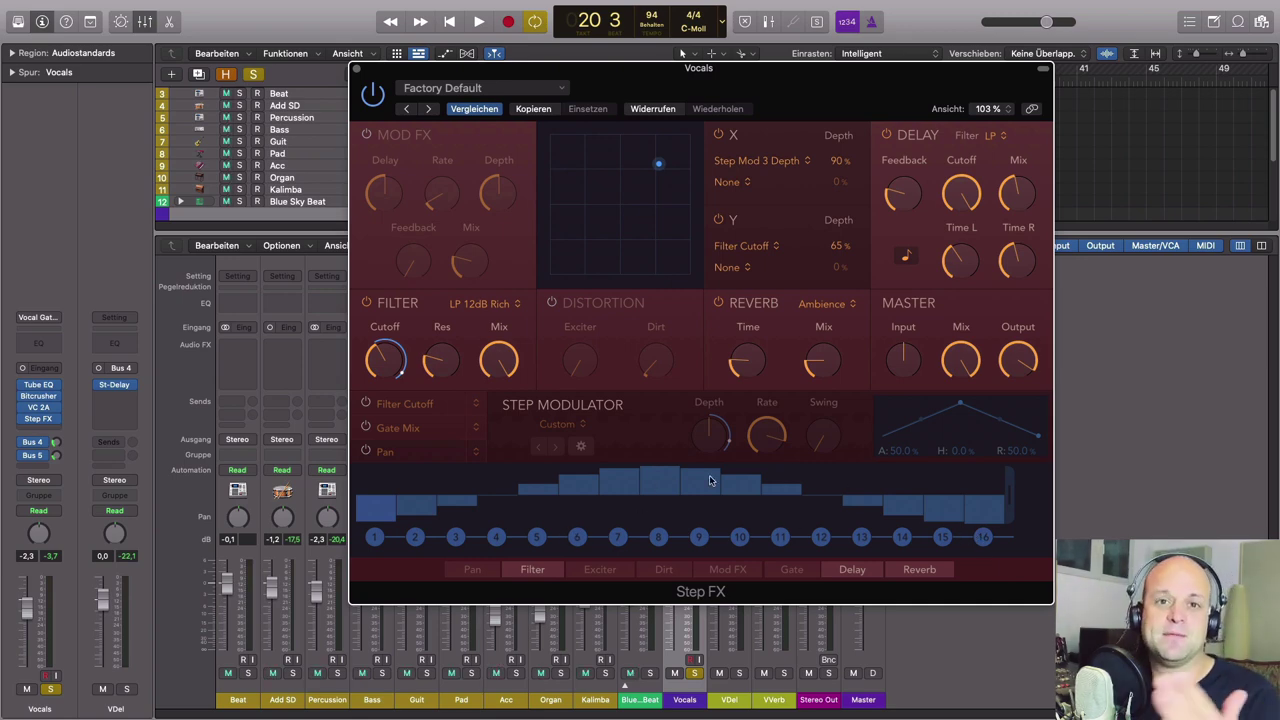
pyautogui.moveTo(831, 66); pyautogui.dragTo(792, 94)
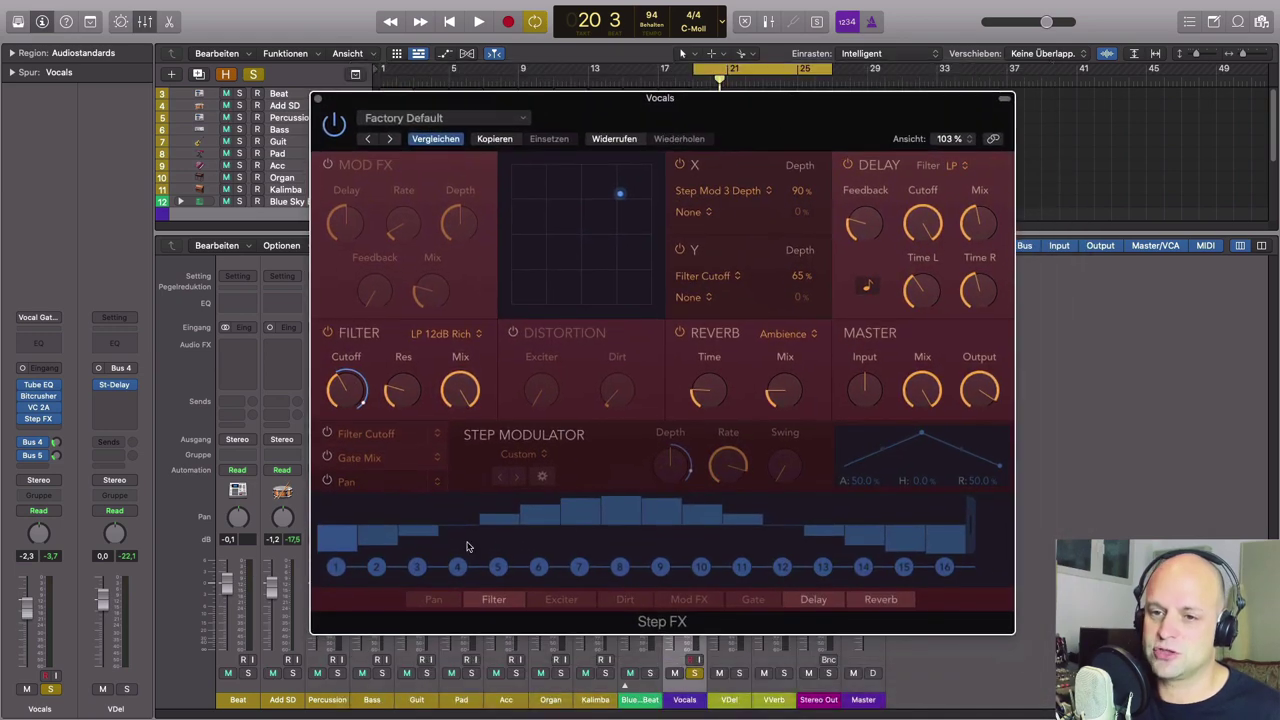
pyautogui.press('space')
pyautogui.click(328, 481)
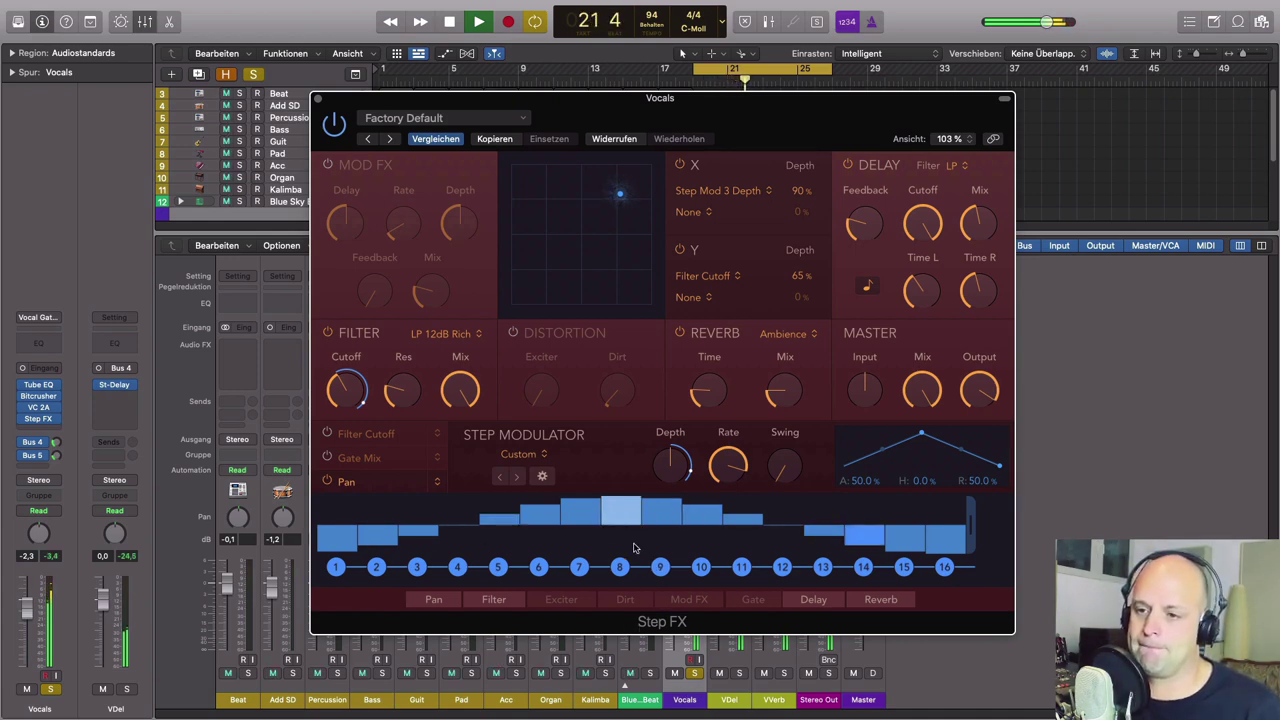
pyautogui.press('space')
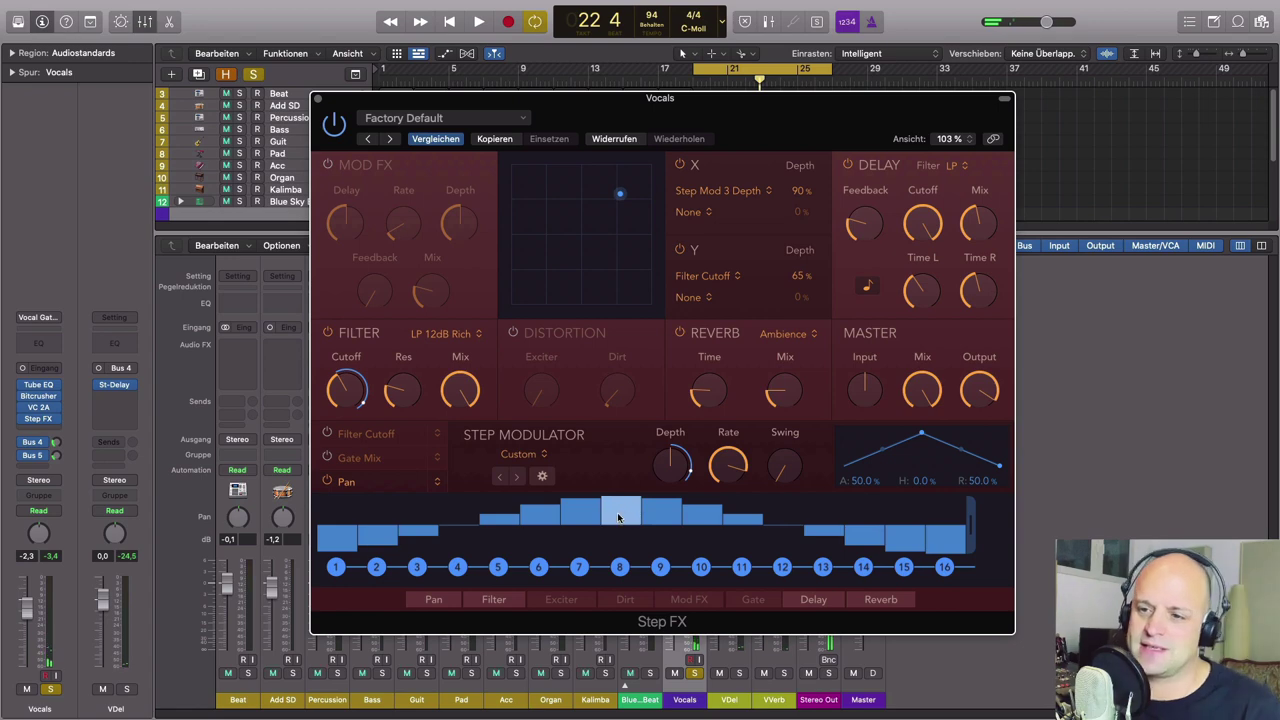
# Step: Try lowering steps 7 and 8 of the Pan modulator's pattern and raise them back up
pyautogui.moveTo(633, 513); pyautogui.dragTo(623, 551)
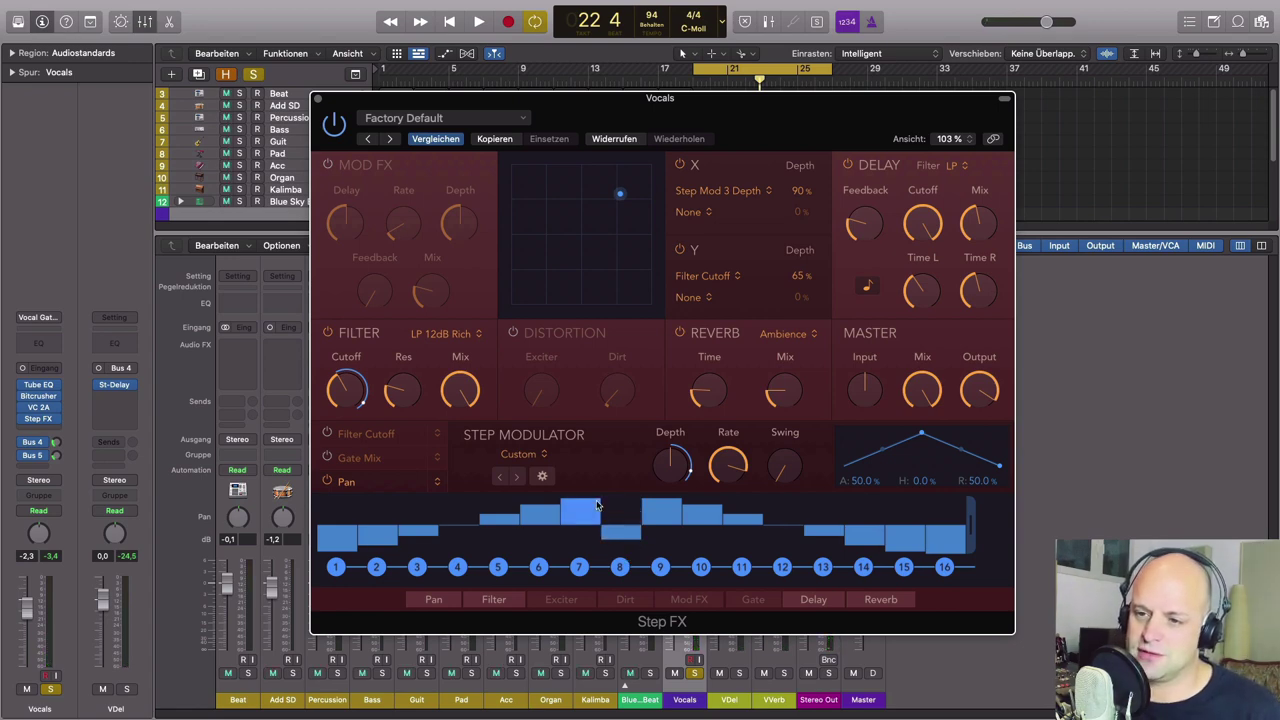
pyautogui.moveTo(596, 507); pyautogui.dragTo(588, 545)
pyautogui.moveTo(659, 509)
pyautogui.mouseDown()
pyautogui.moveTo(657, 556)
pyautogui.moveTo(660, 500)
pyautogui.mouseUp()
pyautogui.moveTo(618, 541)
pyautogui.mouseDown()
pyautogui.moveTo(617, 510)
pyautogui.moveTo(589, 500)
pyautogui.moveTo(616, 494)
pyautogui.mouseUp()
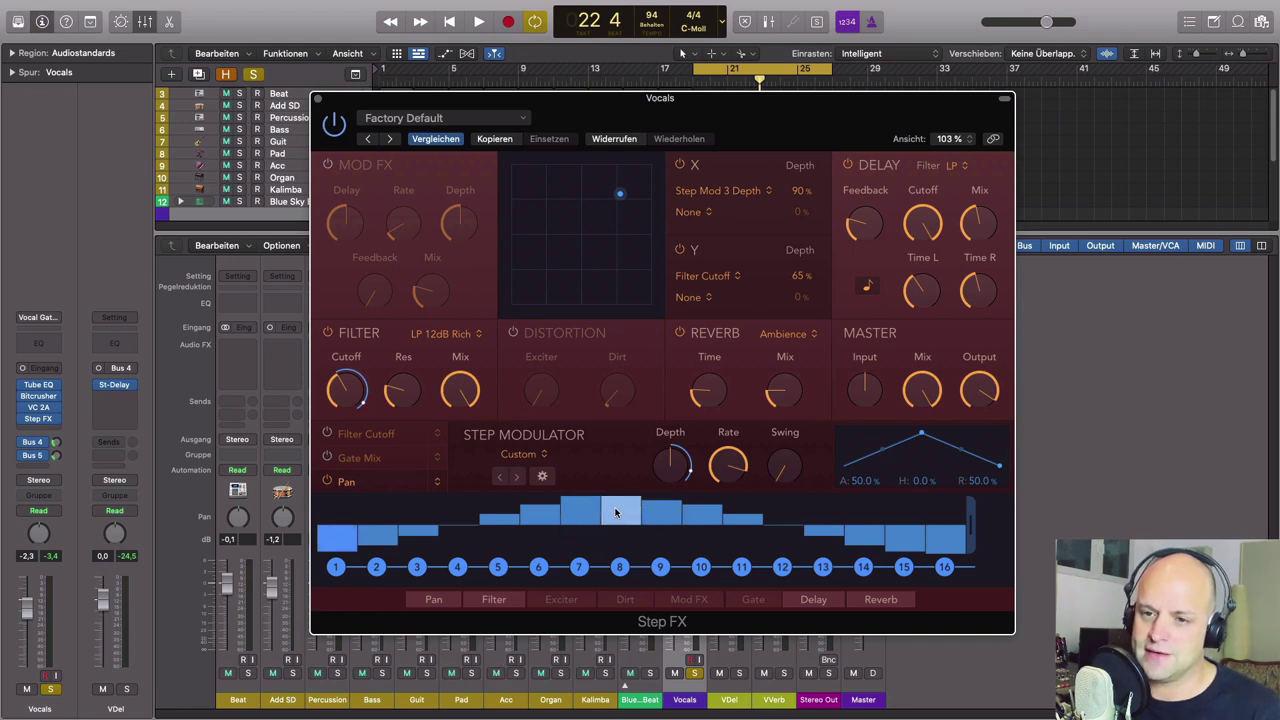
# Step: Enable the Filter Cutoff and Gate Mix modulators in Step FX and audition the gate on the soloed vocals
pyautogui.click(399, 438)
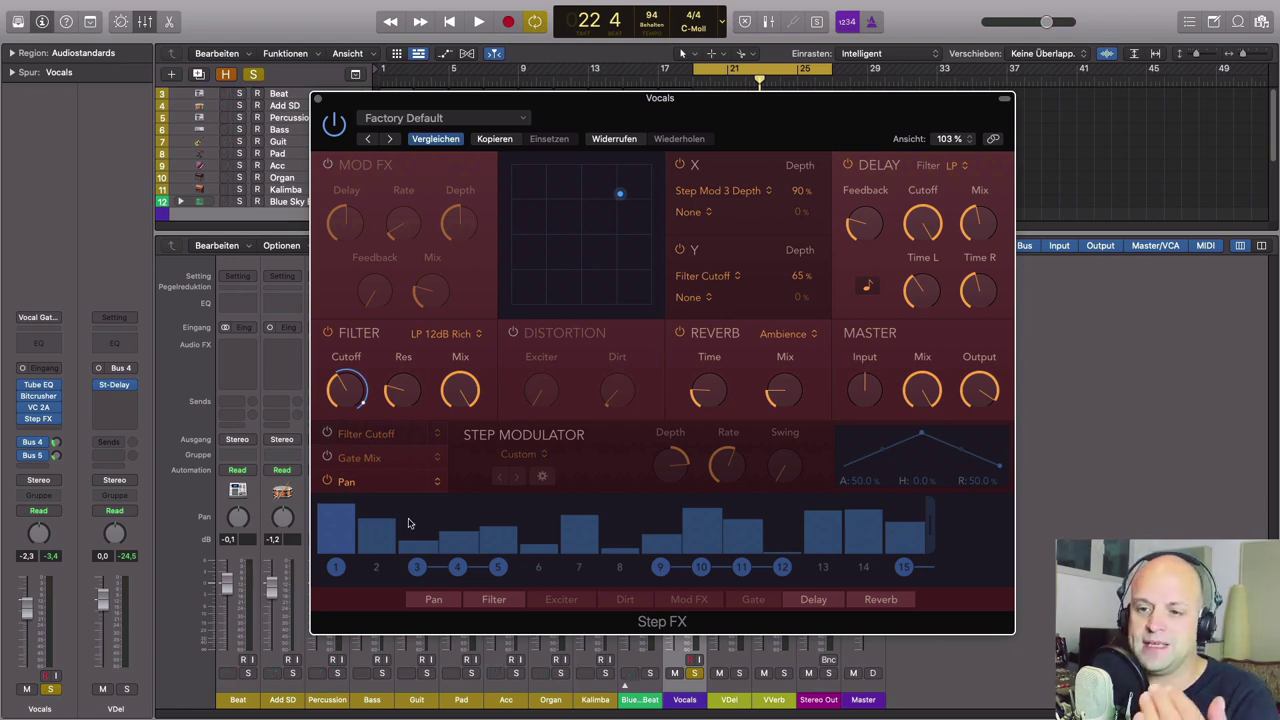
pyautogui.click(325, 435)
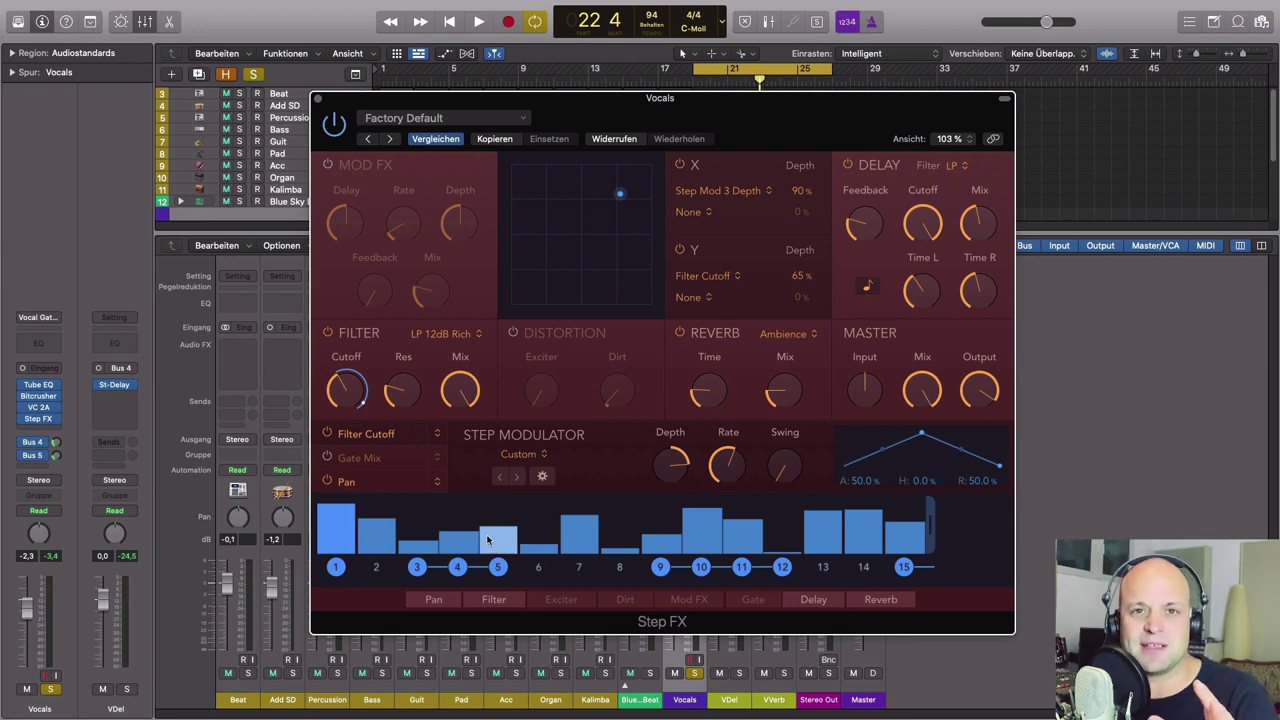
pyautogui.click(382, 466)
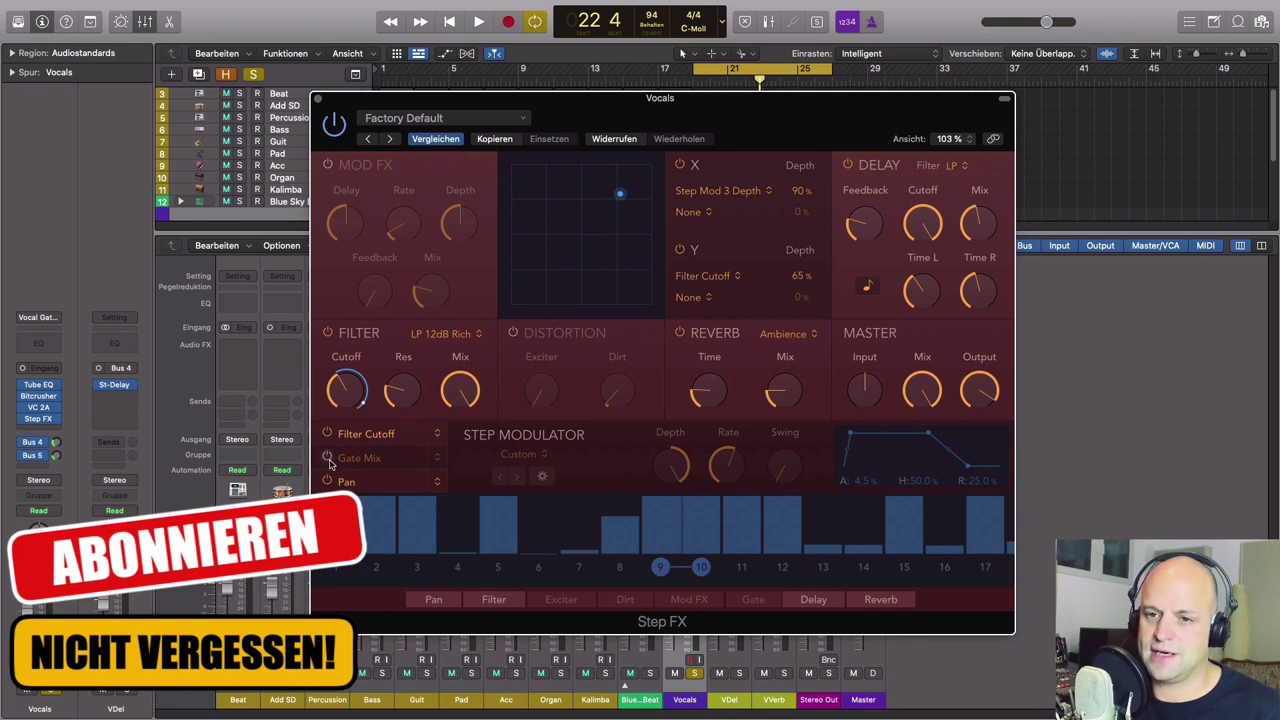
pyautogui.press('space')
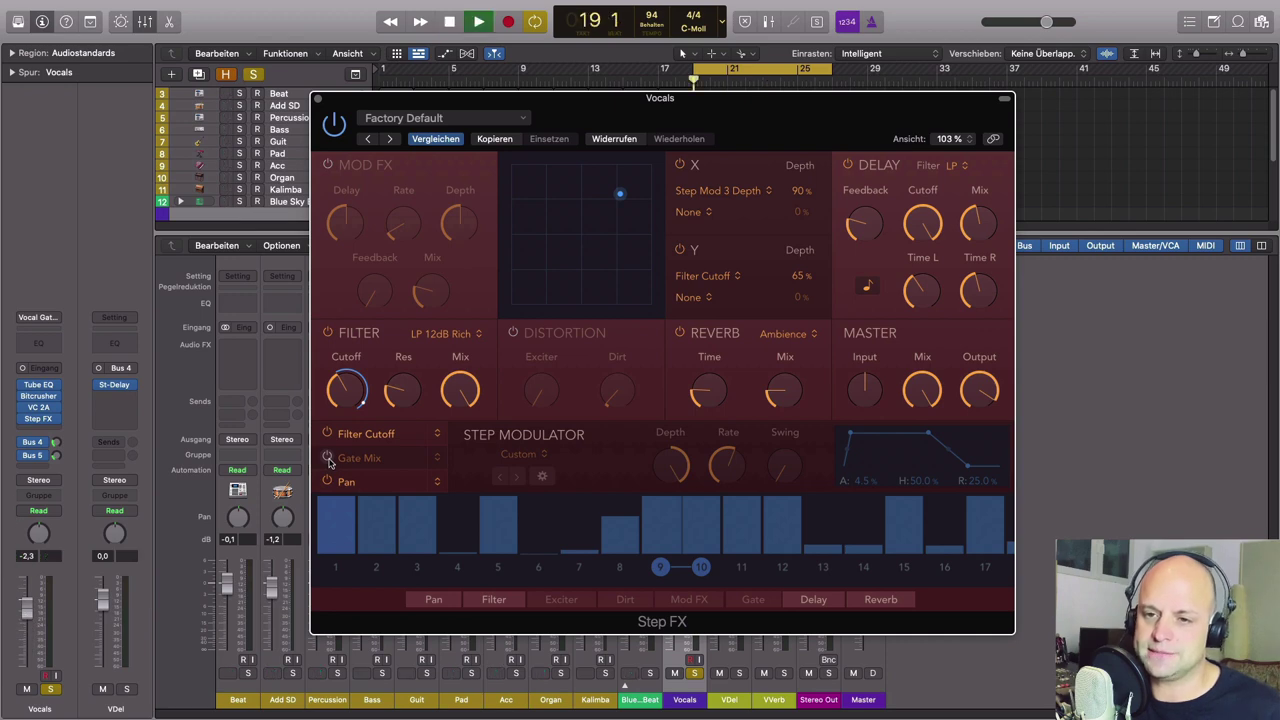
pyautogui.click(327, 457)
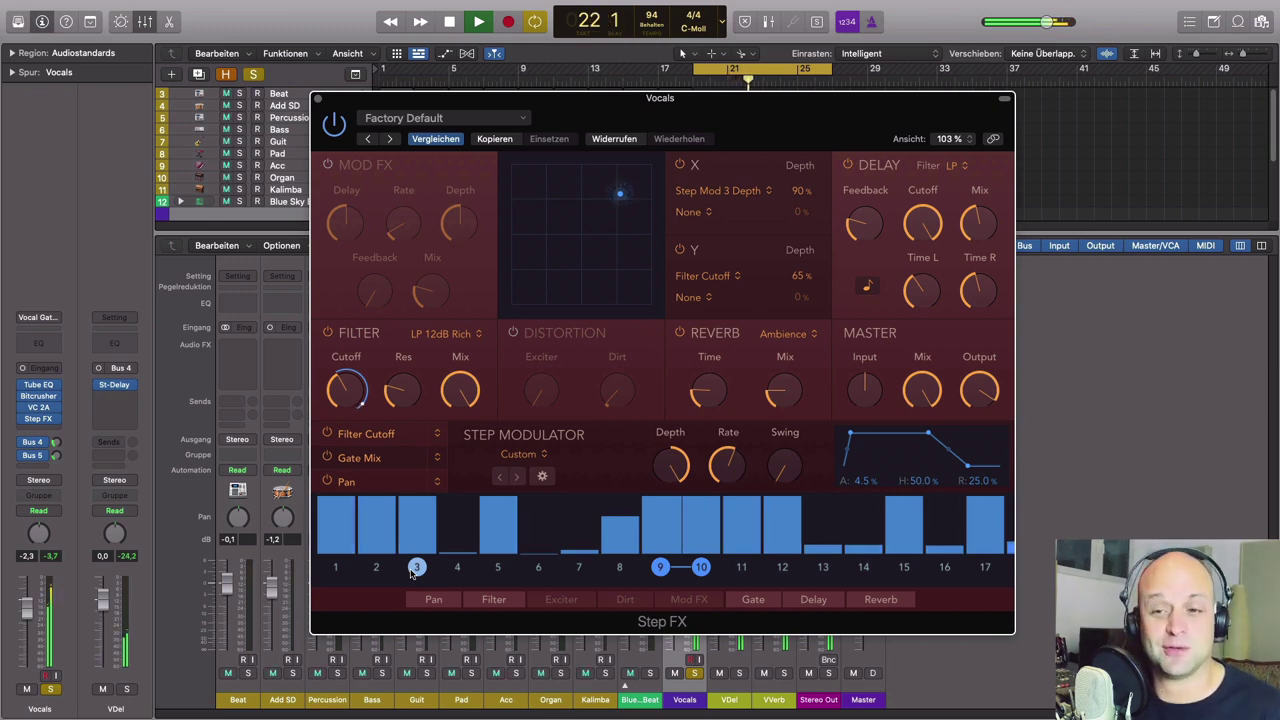
pyautogui.press('space')
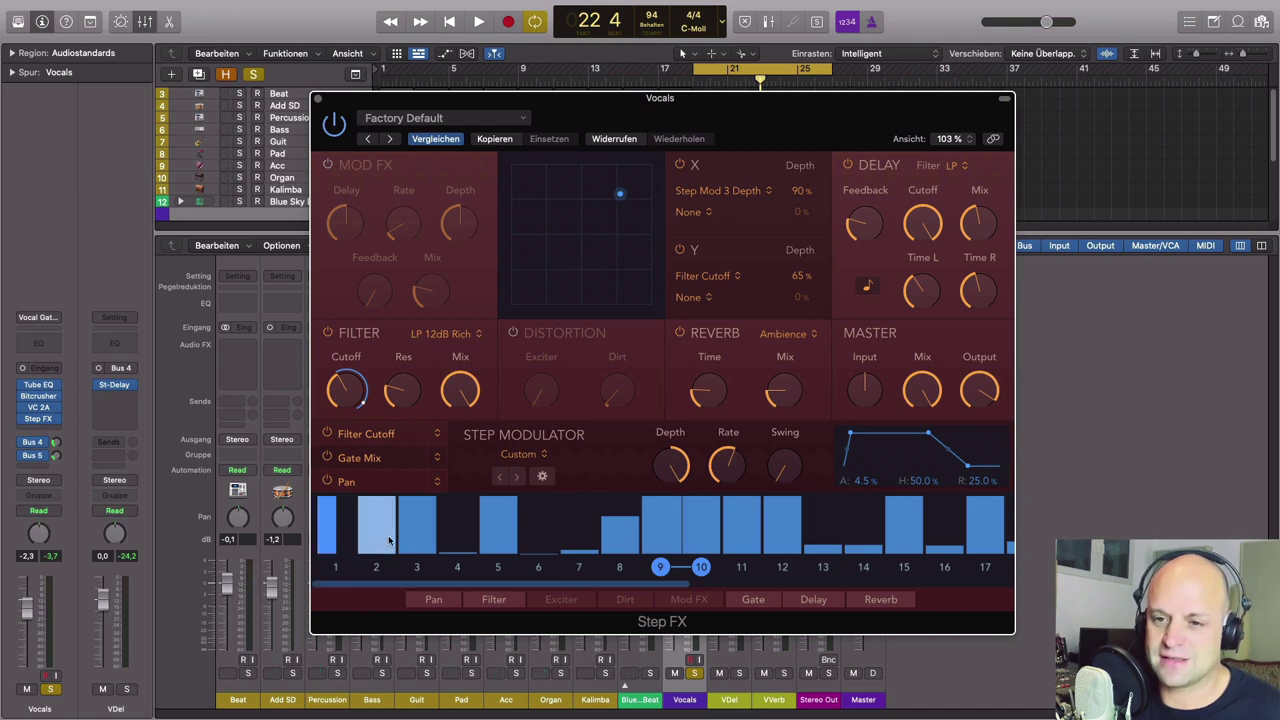
# Step: Reshape the Gate Mix pattern, trying narrower steps 1 to 5 during playback and lowering steps 4 and 5 to zero
pyautogui.moveTo(392, 540)
pyautogui.mouseDown()
pyautogui.moveTo(365, 541)
pyautogui.moveTo(409, 538)
pyautogui.moveTo(407, 495)
pyautogui.mouseUp()
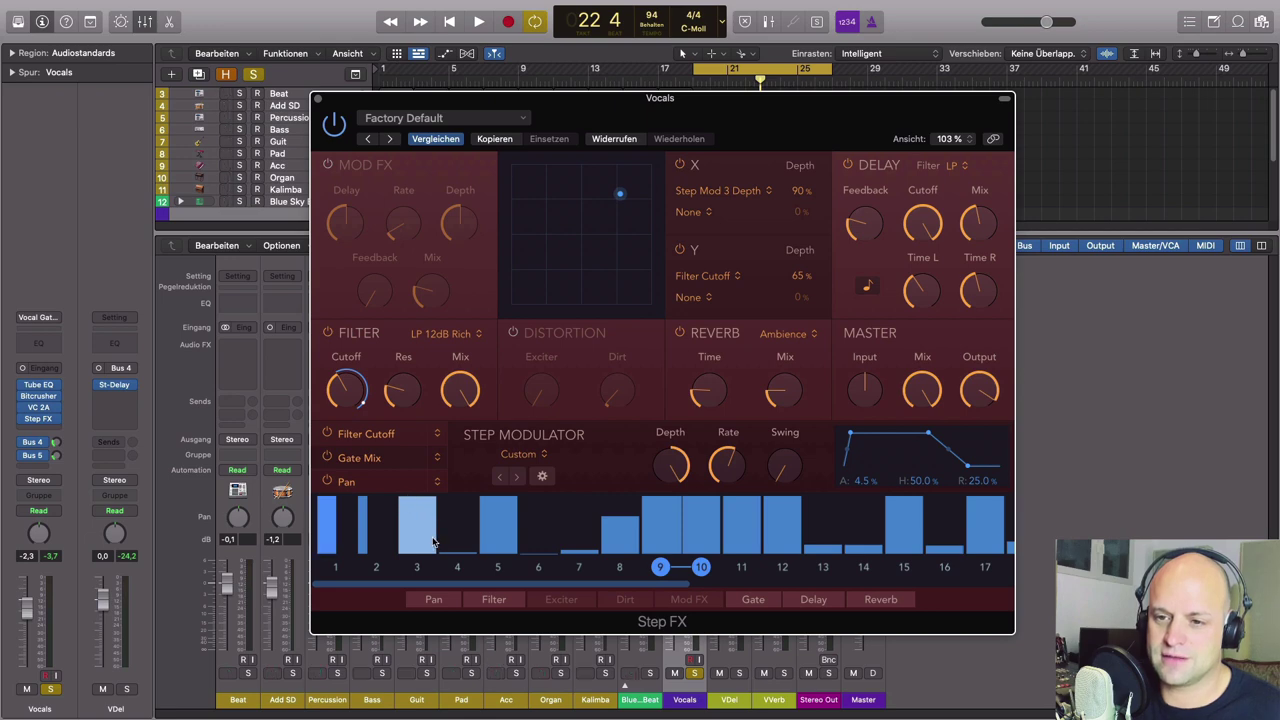
pyautogui.moveTo(433, 541); pyautogui.dragTo(326, 538)
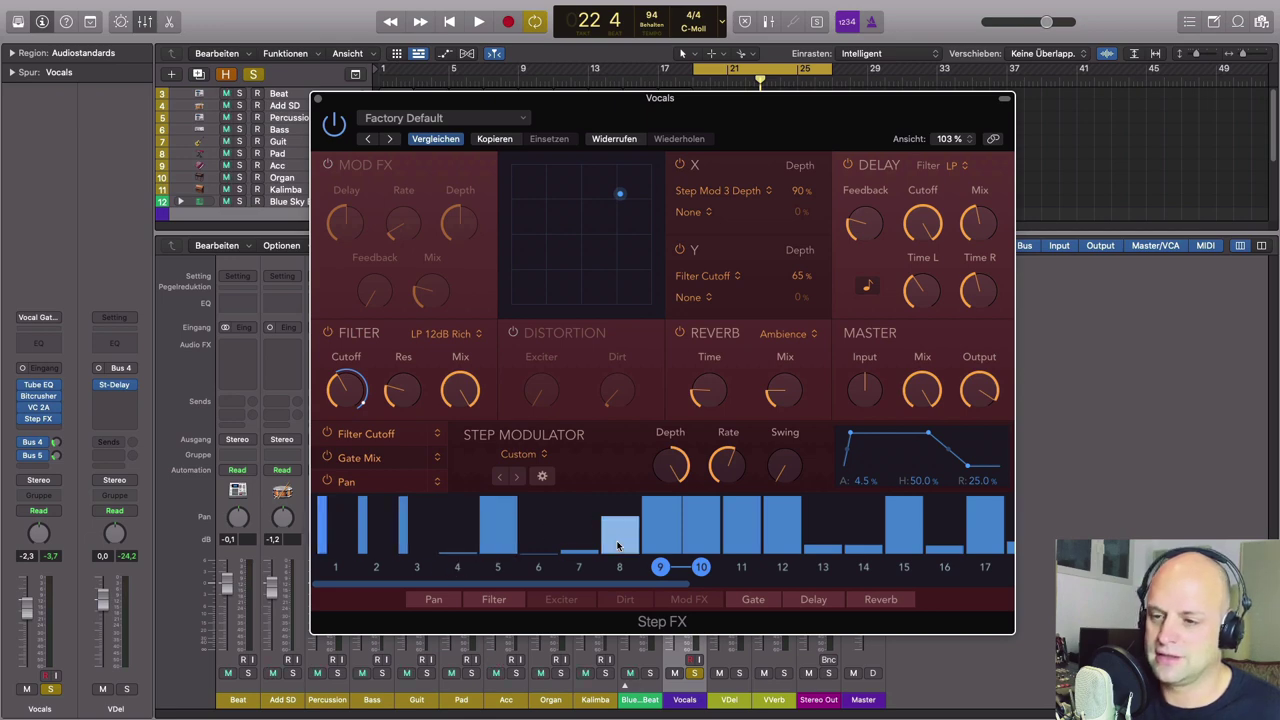
pyautogui.moveTo(460, 553)
pyautogui.mouseDown()
pyautogui.moveTo(460, 502)
pyautogui.moveTo(457, 531)
pyautogui.moveTo(505, 533)
pyautogui.moveTo(486, 533)
pyautogui.mouseUp()
pyautogui.press('space')
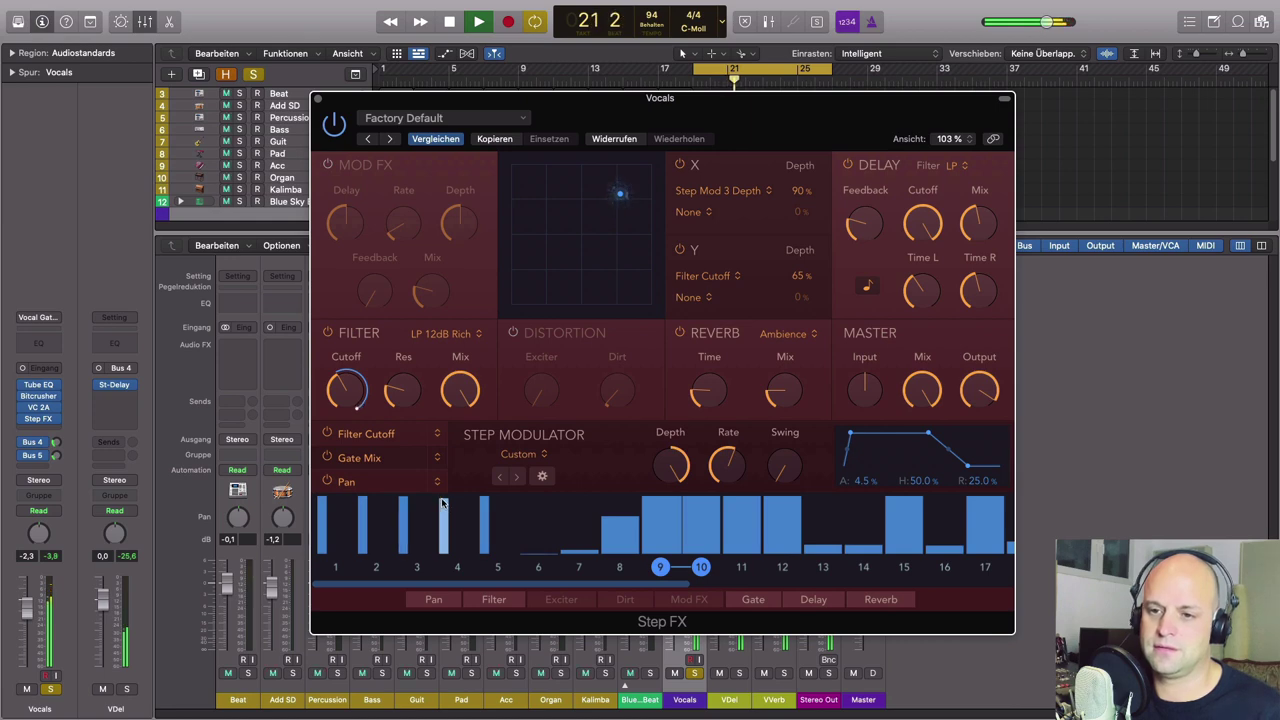
pyautogui.moveTo(444, 503); pyautogui.dragTo(444, 555)
pyautogui.moveTo(485, 500); pyautogui.dragTo(485, 557)
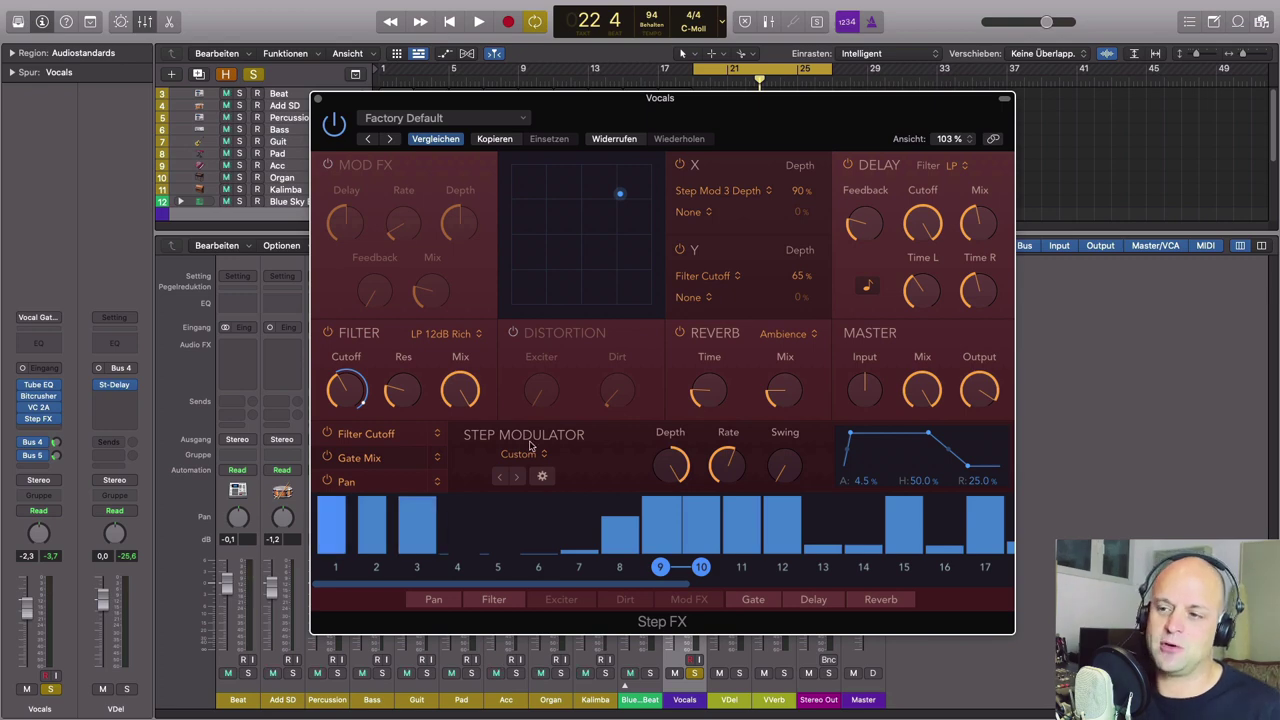
# Step: Close the Step FX window, turn off the vocals' solo and play the full mix from bar 19
pyautogui.moveTo(769, 126); pyautogui.dragTo(945, 254)
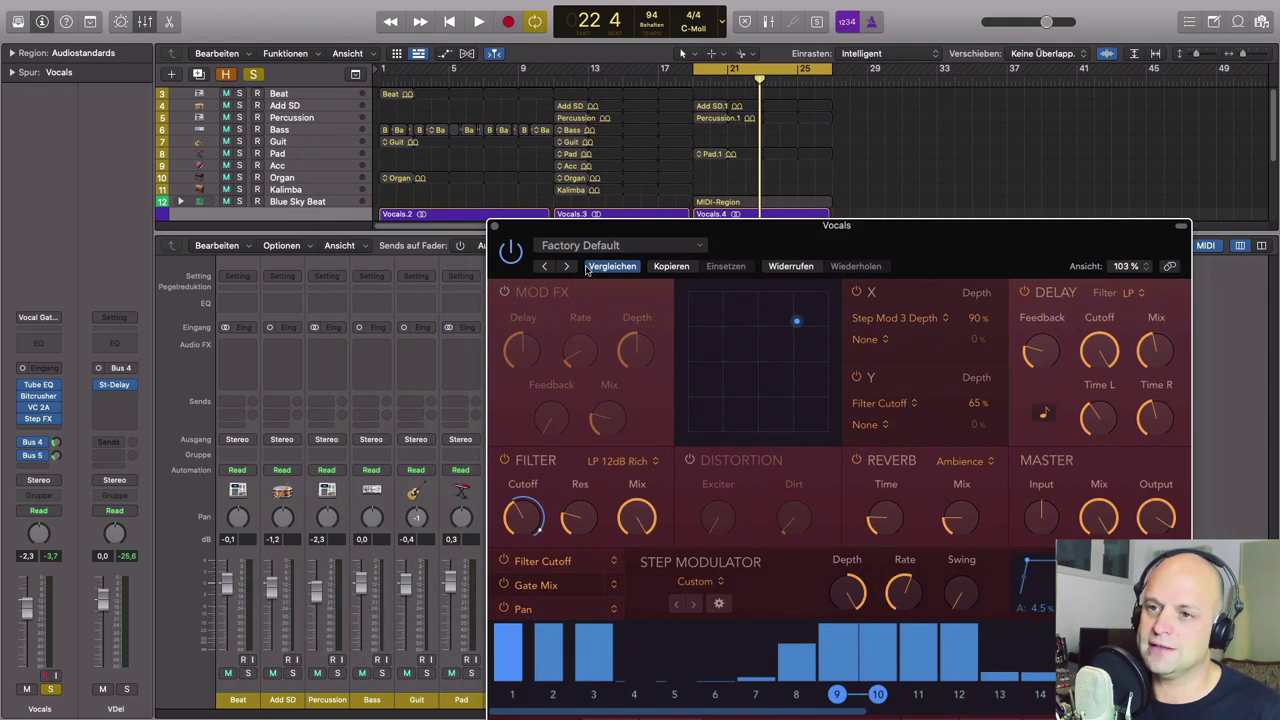
pyautogui.click(494, 227)
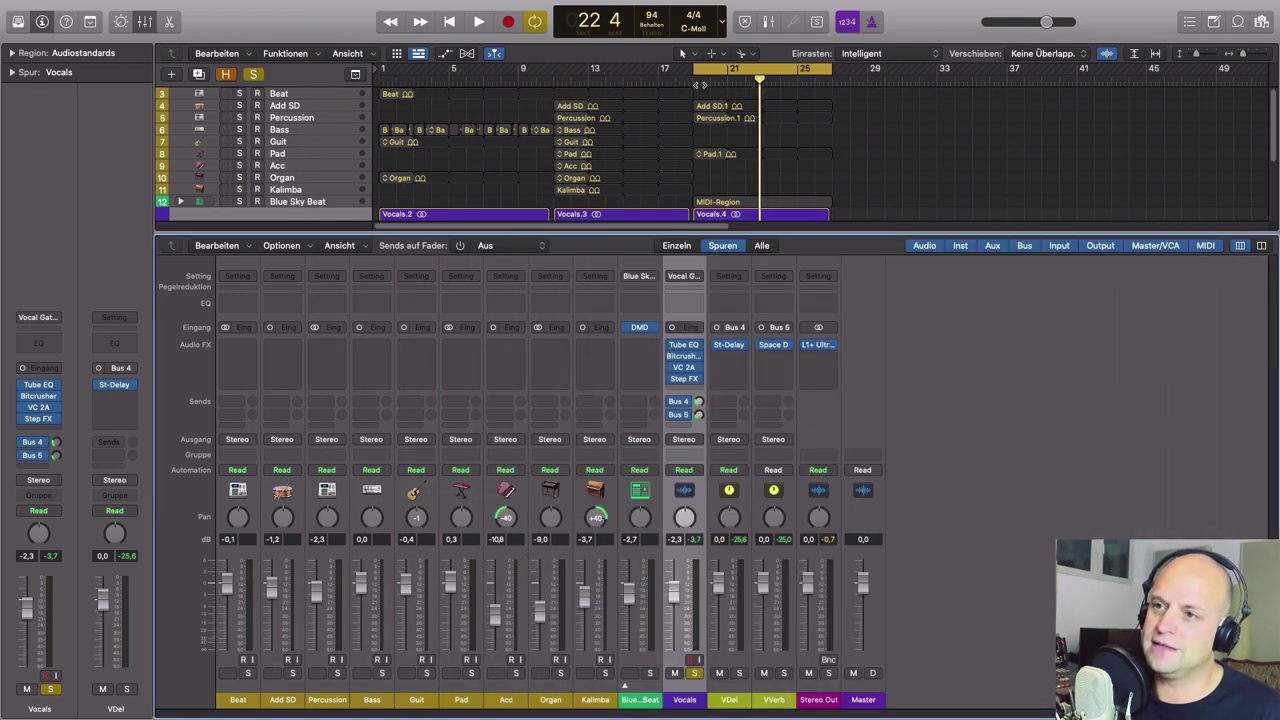
pyautogui.click(706, 83)
pyautogui.click(694, 80)
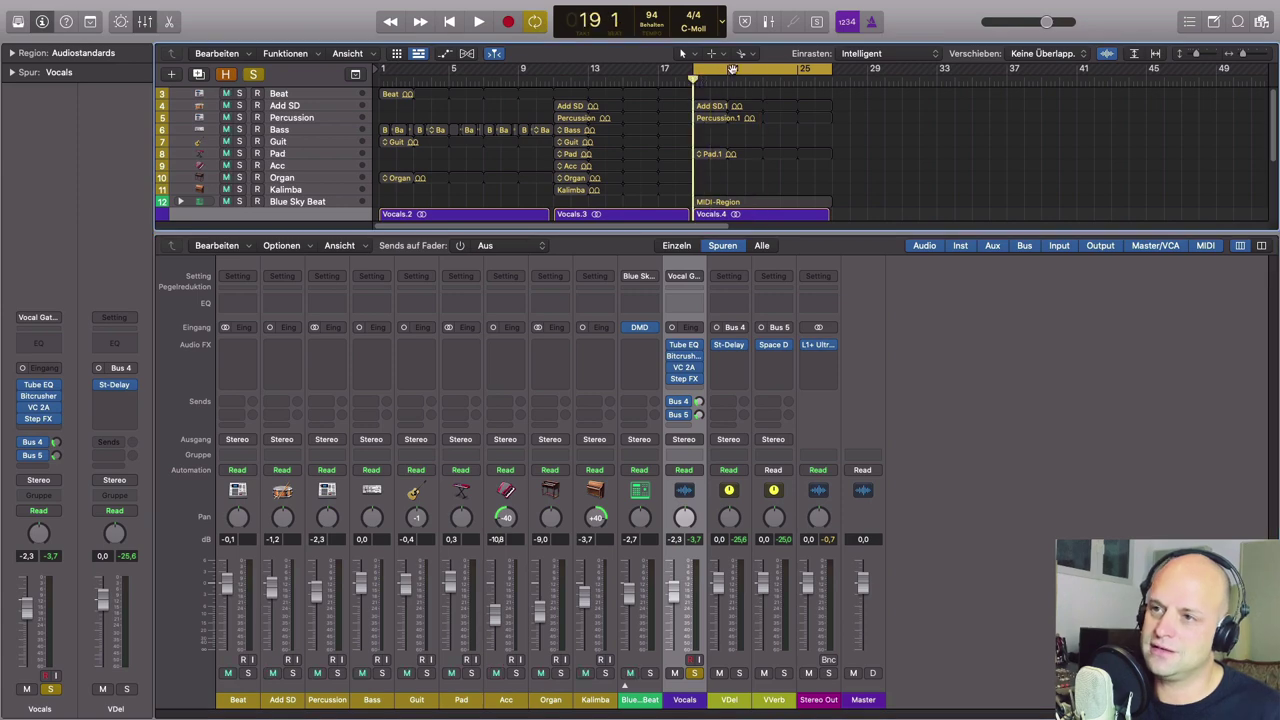
pyautogui.press('space')
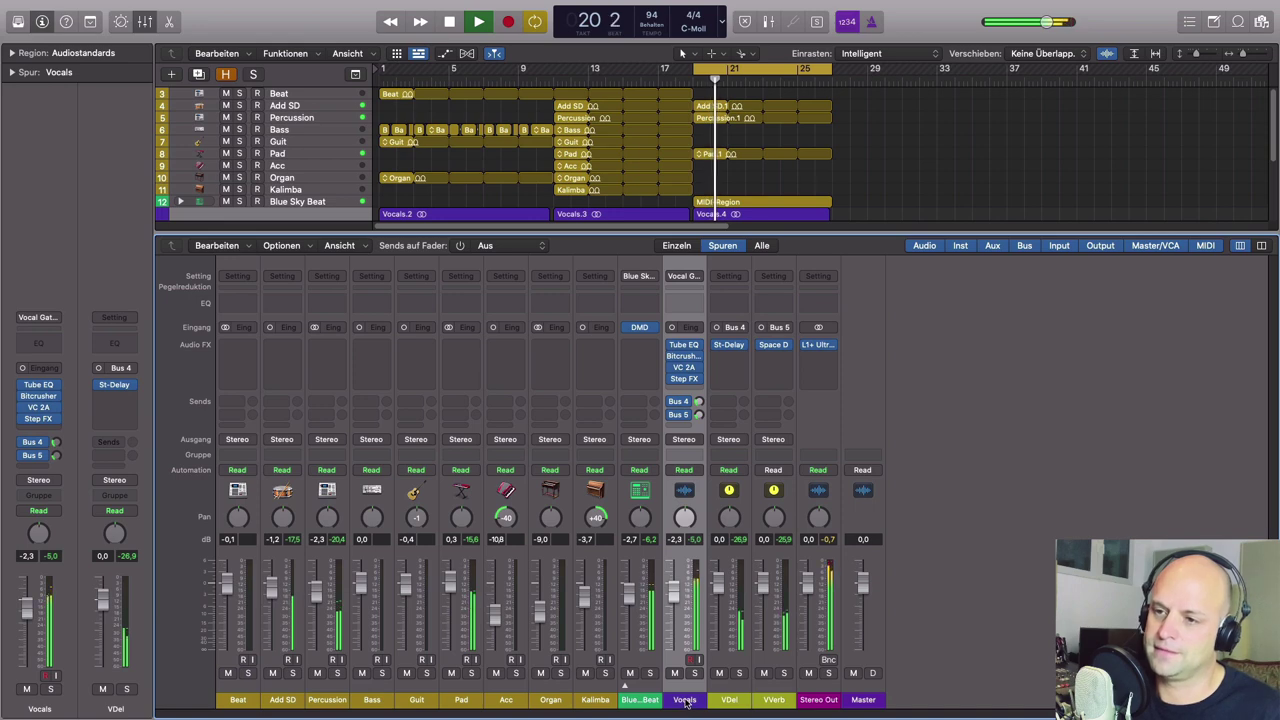
# Step: Try raising the Vocals track's Bus 4 delay send during playback and bring it back down
pyautogui.moveTo(699, 402); pyautogui.dragTo(697, 393)
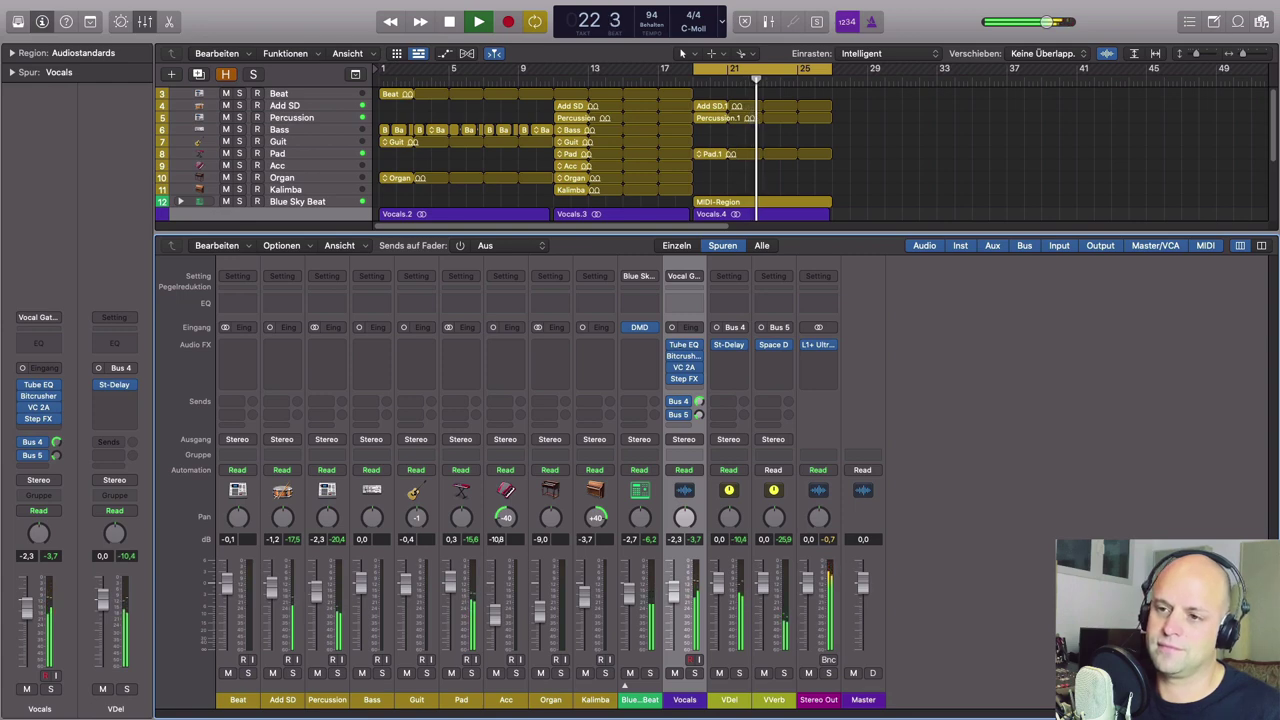
pyautogui.moveTo(699, 402)
pyautogui.mouseDown()
pyautogui.moveTo(699, 417)
pyautogui.moveTo(698, 401)
pyautogui.mouseUp()
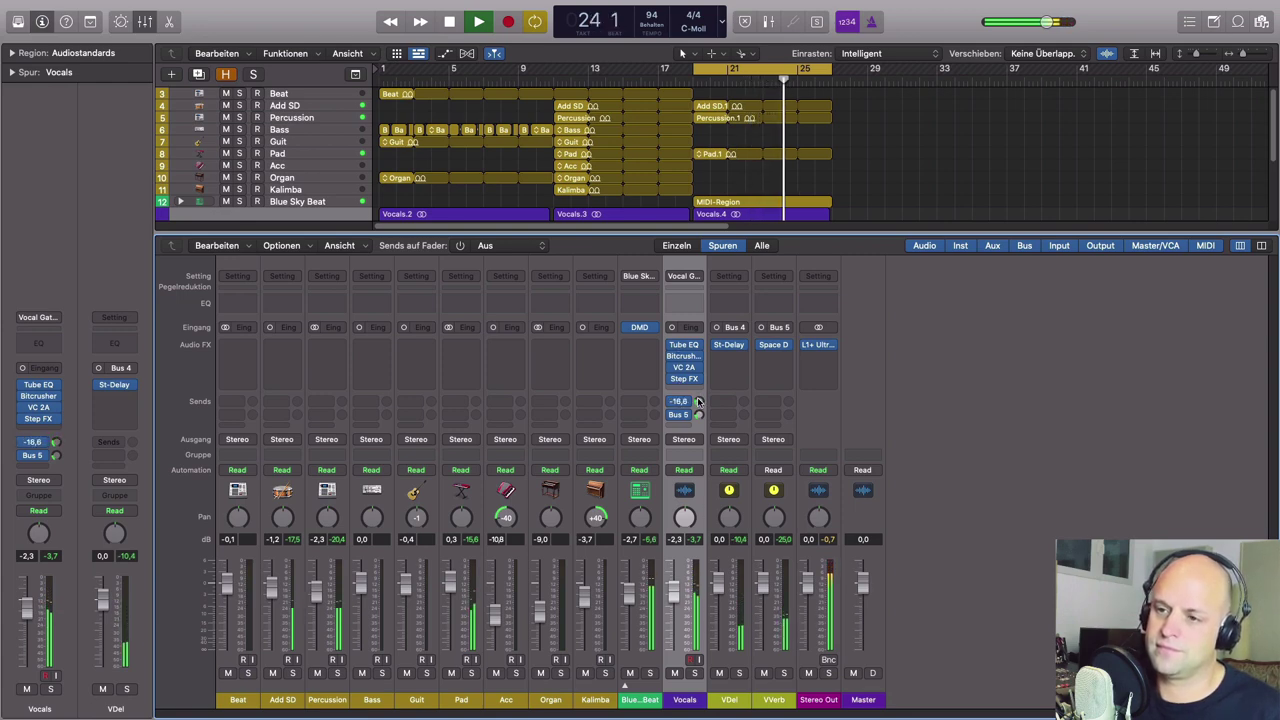
# Step: Reopen Step FX on the Vocals track, sweep the XY pad's point to the lower left and back to the upper right during playback, and stop
pyautogui.click(684, 378)
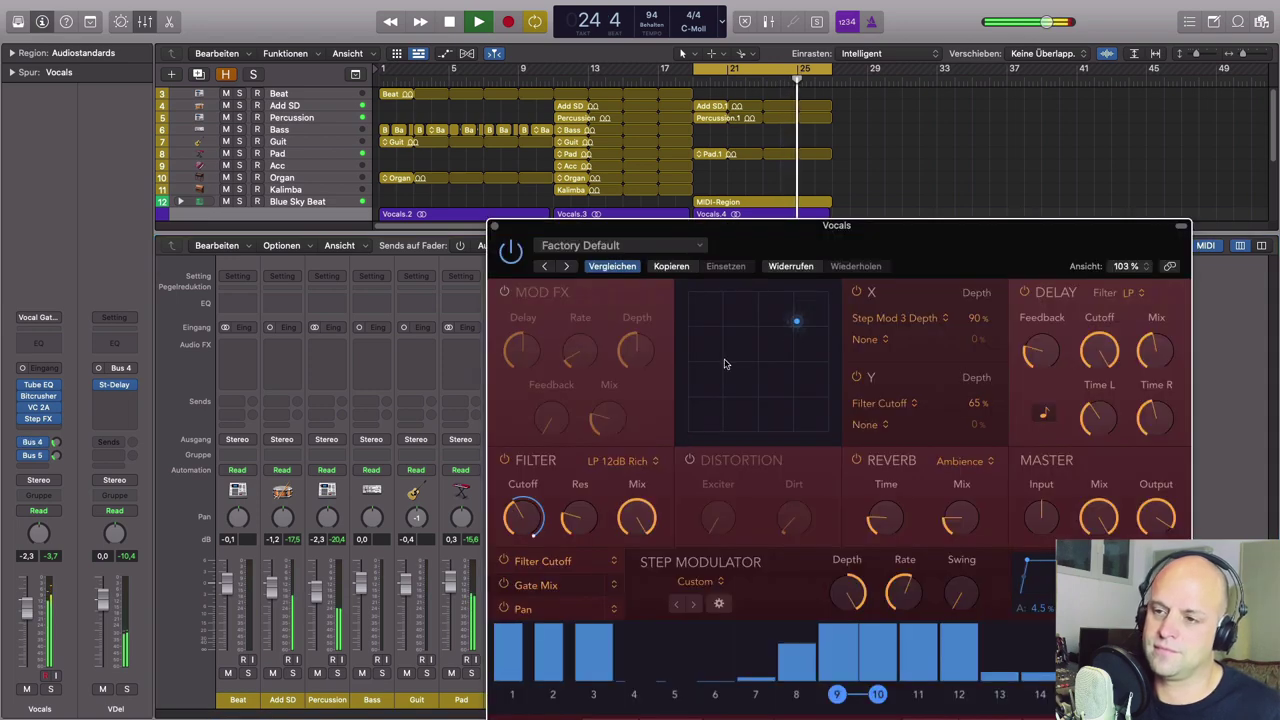
pyautogui.moveTo(907, 229); pyautogui.dragTo(746, 117)
pyautogui.moveTo(632, 223); pyautogui.dragTo(572, 282)
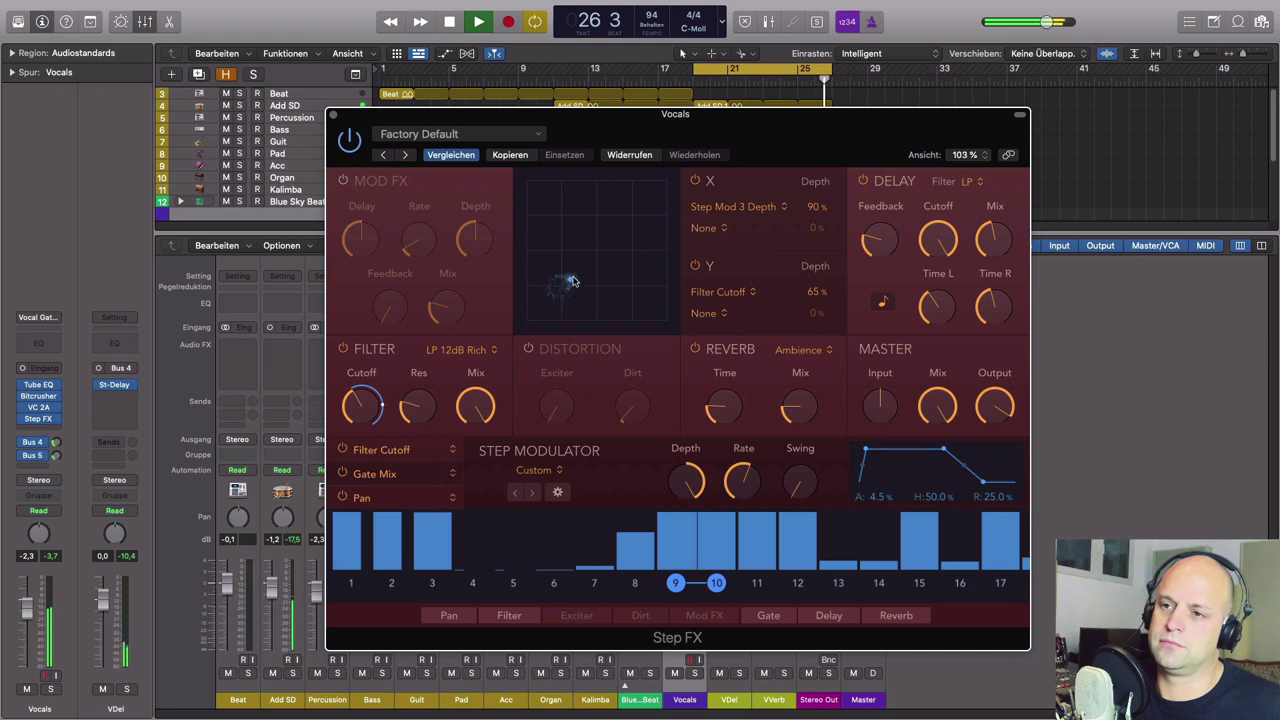
pyautogui.moveTo(628, 227); pyautogui.dragTo(625, 212)
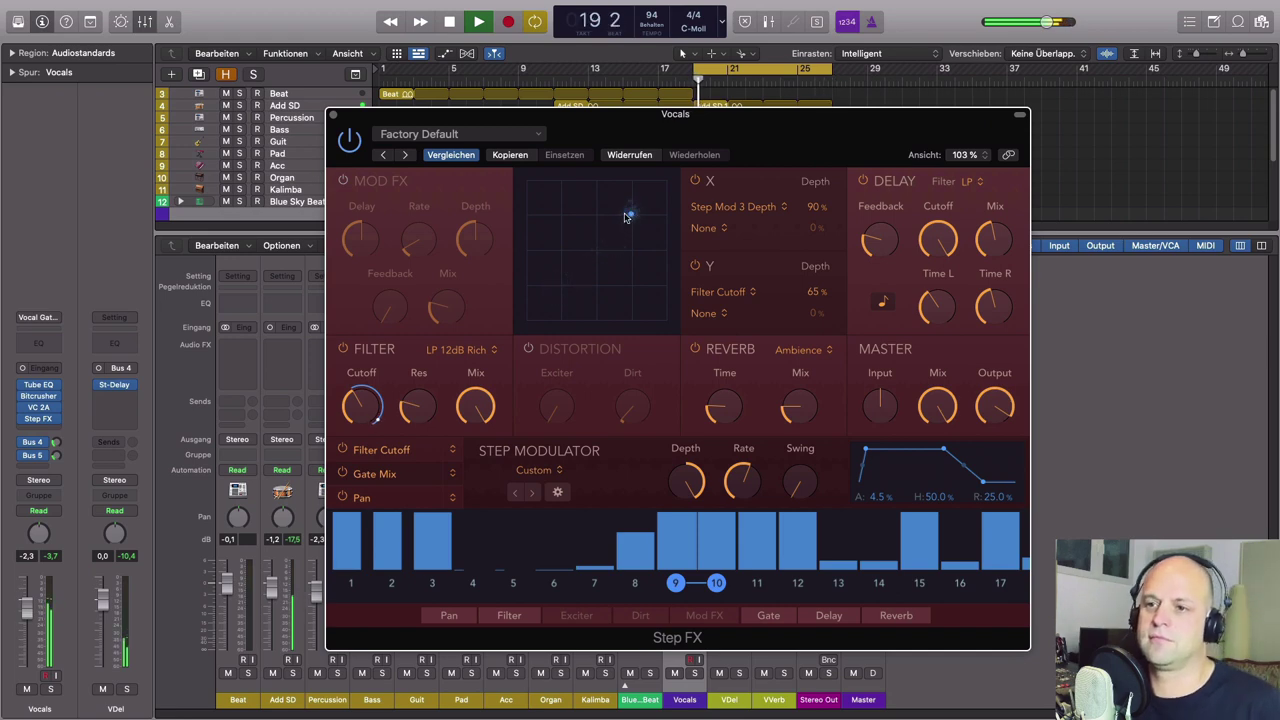
pyautogui.press('space')
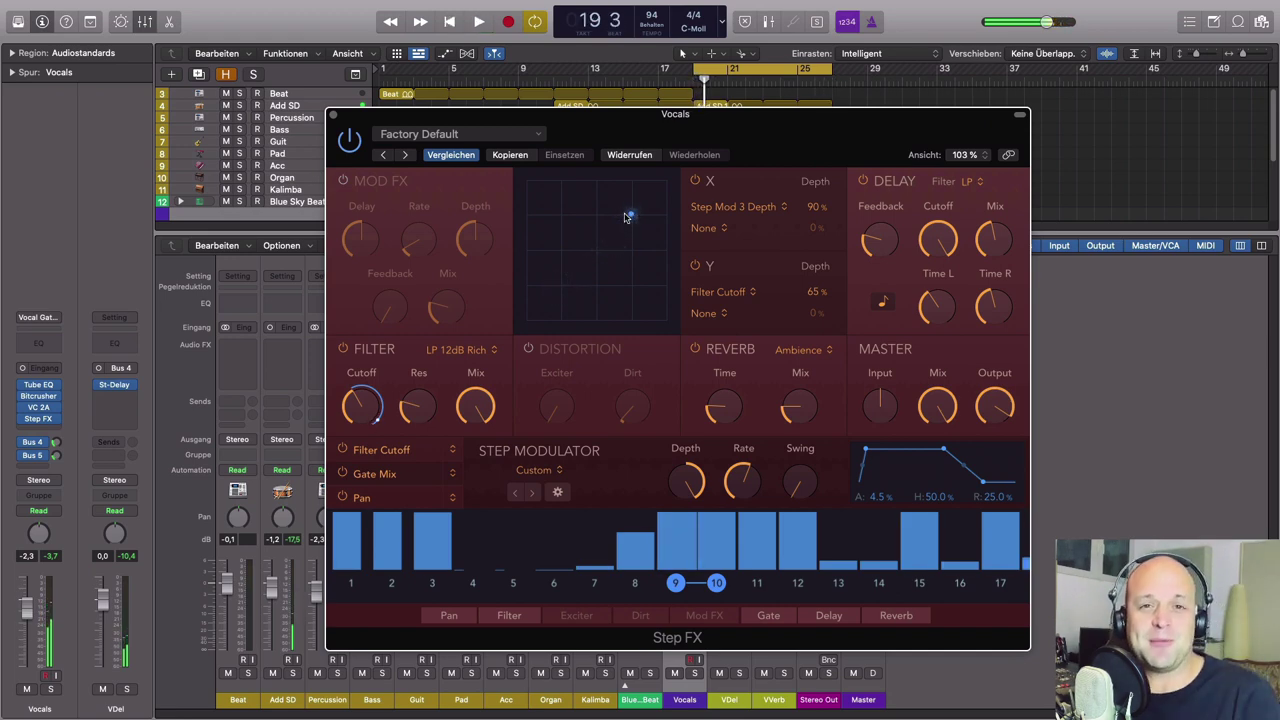